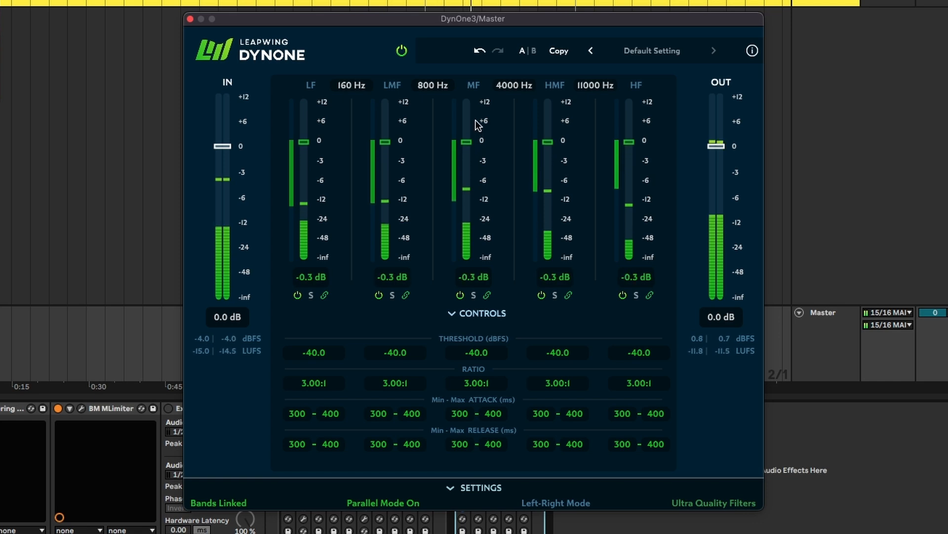
# Lower DynOne's output level to -2.2 dB during playback, checking it against the bypassed signal along the way
pyautogui.moveTo(713, 144); pyautogui.dragTo(716, 154)
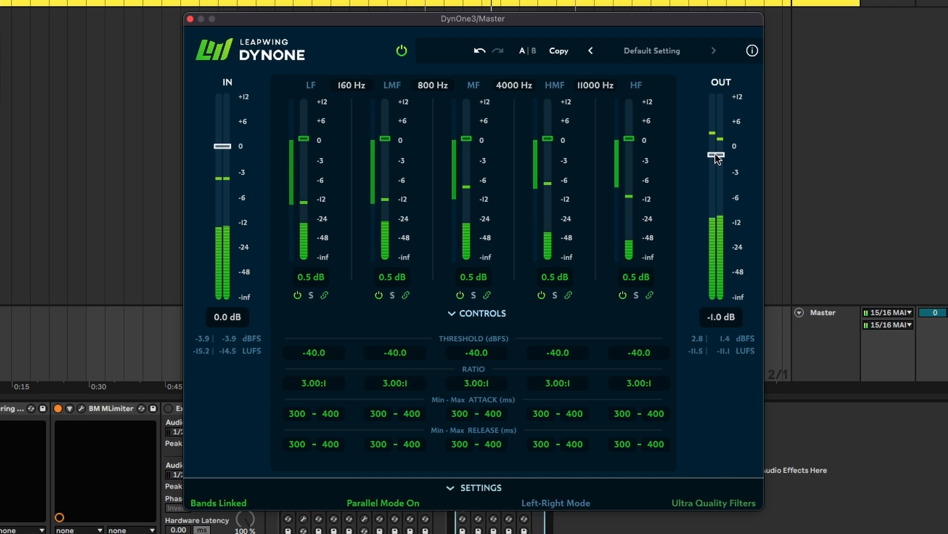
pyautogui.click(401, 51)
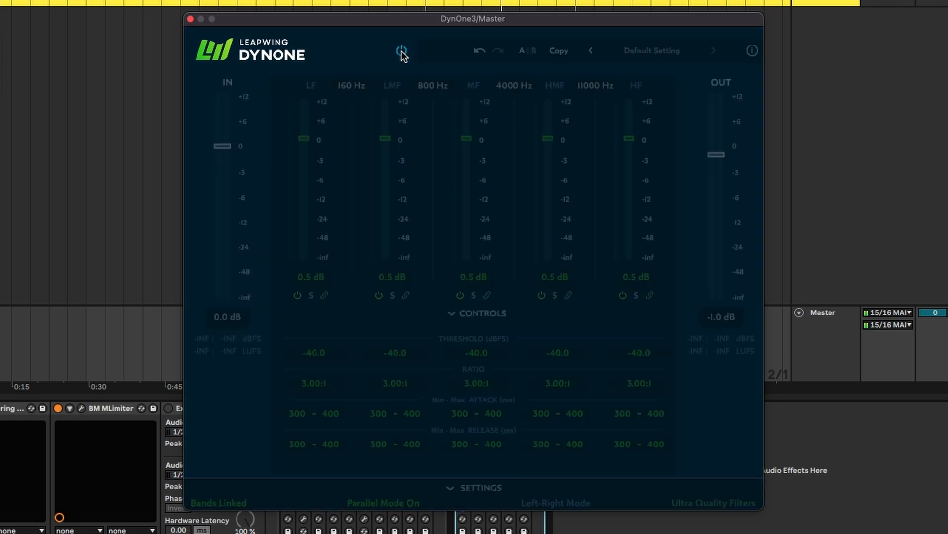
pyautogui.click(402, 51)
pyautogui.moveTo(718, 153); pyautogui.dragTo(719, 164)
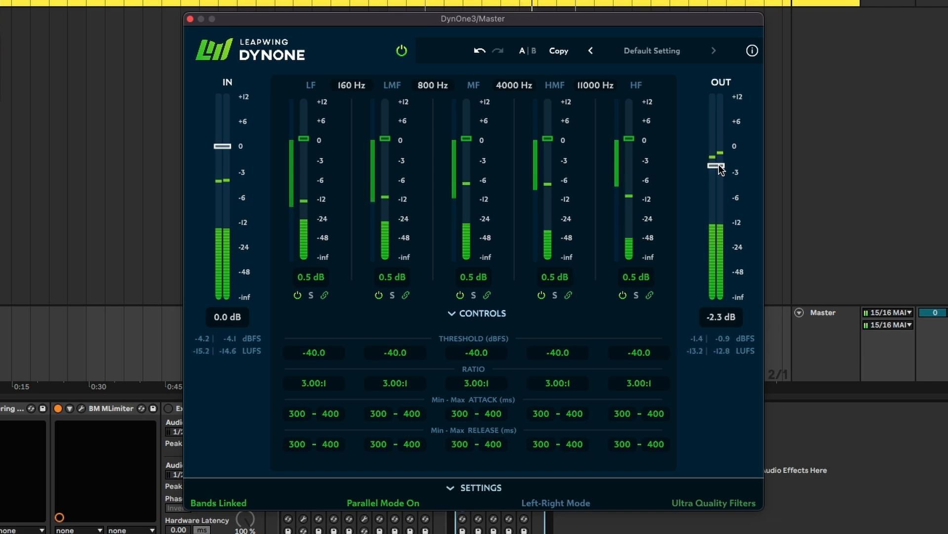
pyautogui.moveTo(718, 164); pyautogui.dragTo(718, 162)
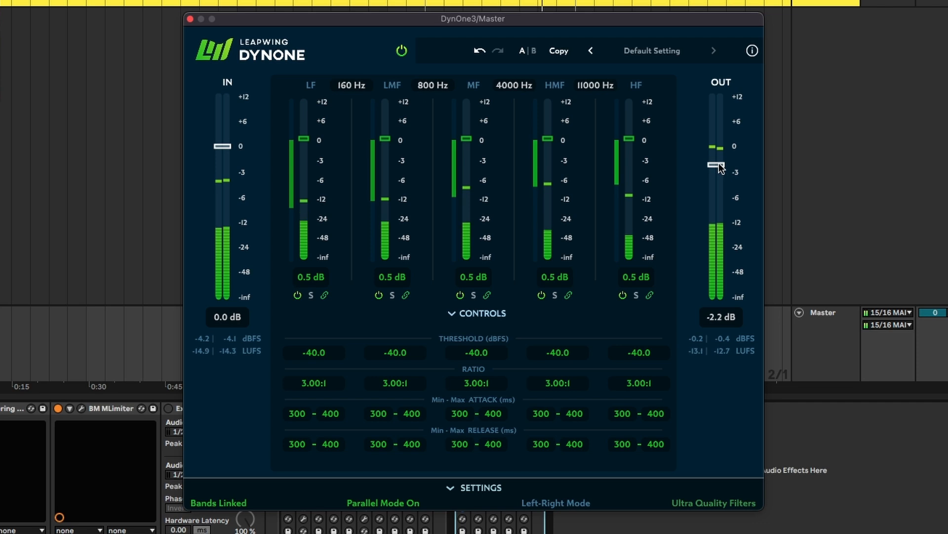
# Compare the master with DynOne bypassed and active at the matched output level
pyautogui.click(401, 52)
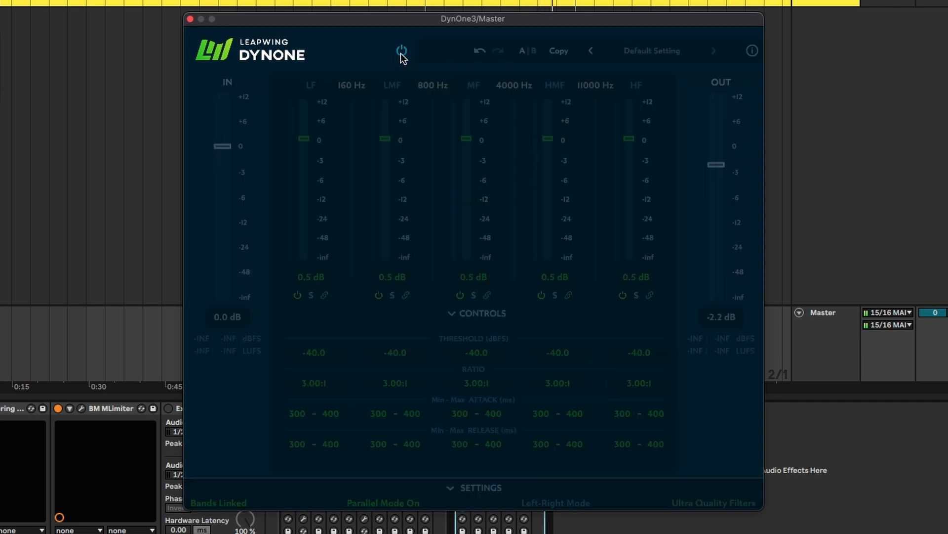
pyautogui.click(402, 51)
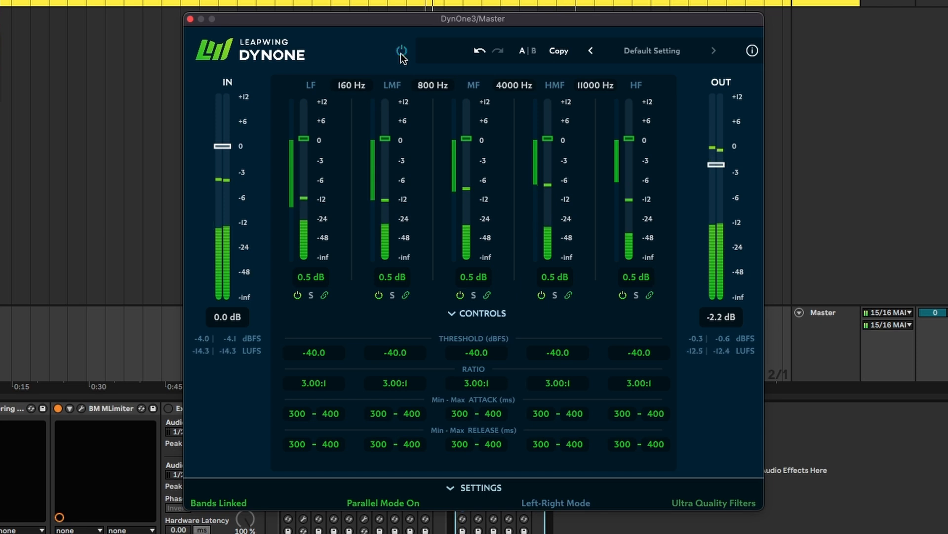
pyautogui.click(401, 51)
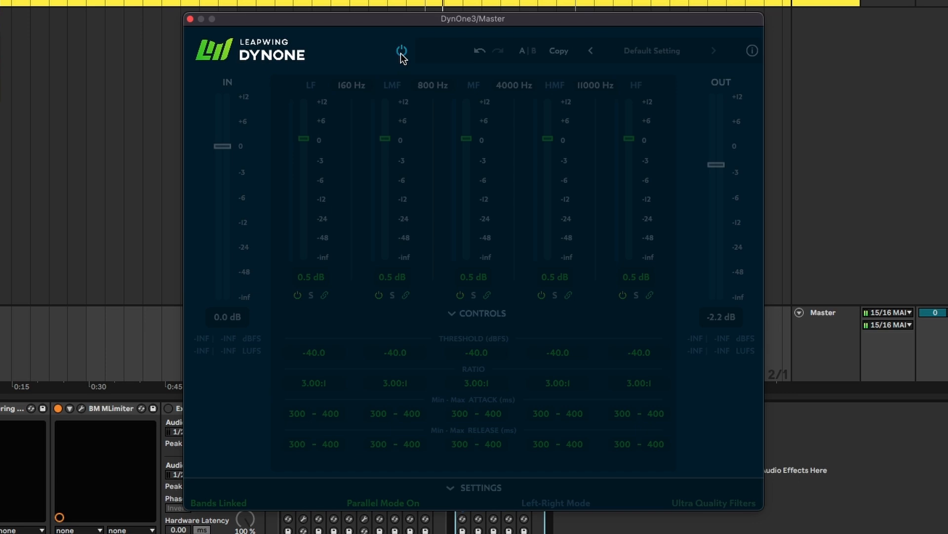
pyautogui.click(401, 52)
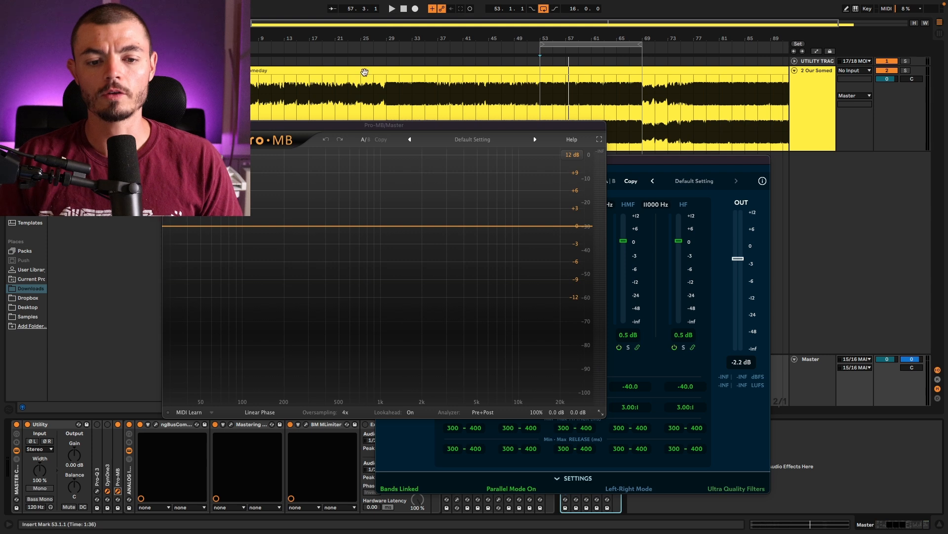
# Reposition the Pro-MB window and review its phase mode options, keeping Linear Phase
pyautogui.moveTo(369, 126); pyautogui.dragTo(574, 161)
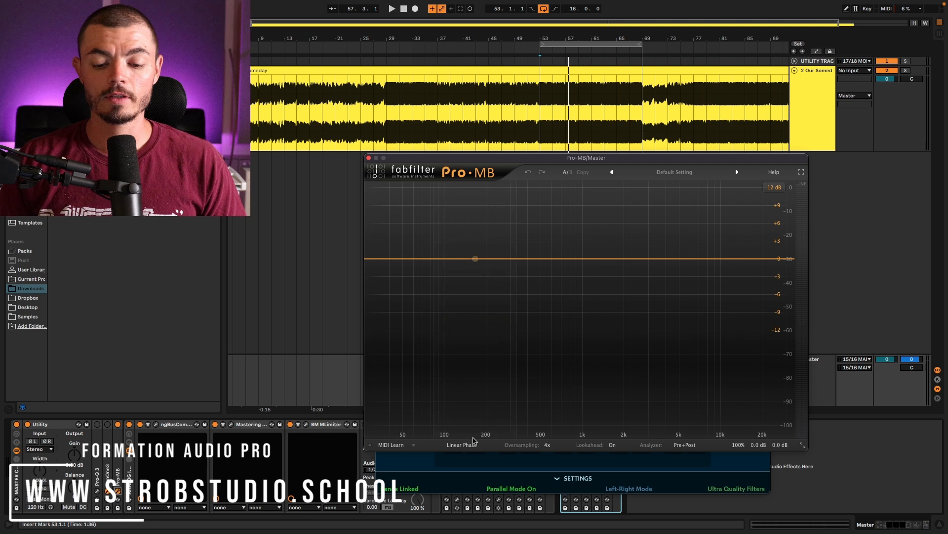
pyautogui.click(473, 445)
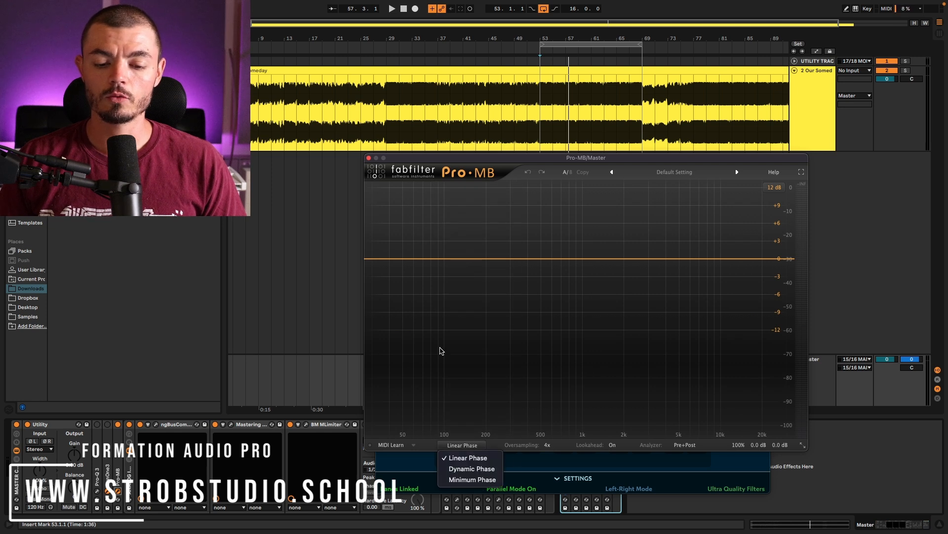
pyautogui.click(441, 351)
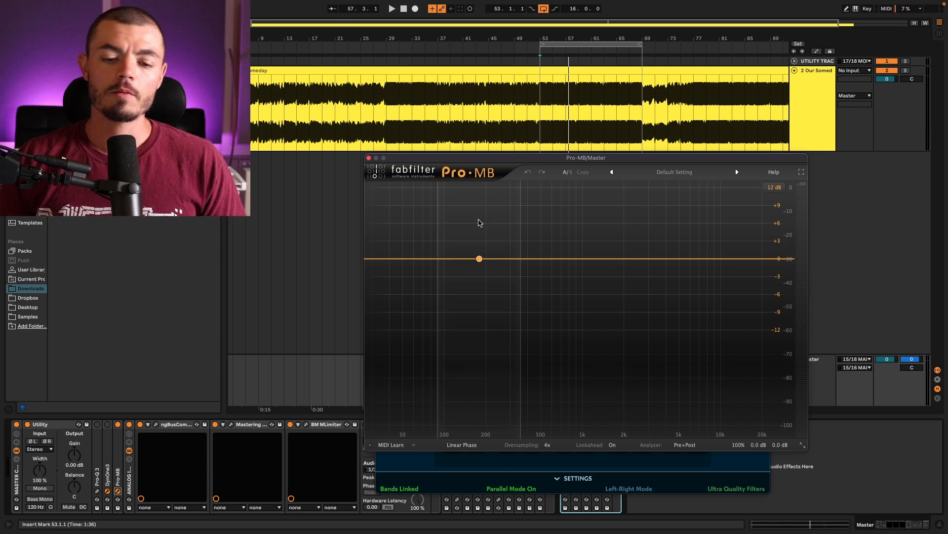
# Create a low band in Pro-MB, solo it during playback and raise its high crossover to about 160 Hz
pyautogui.click(409, 239)
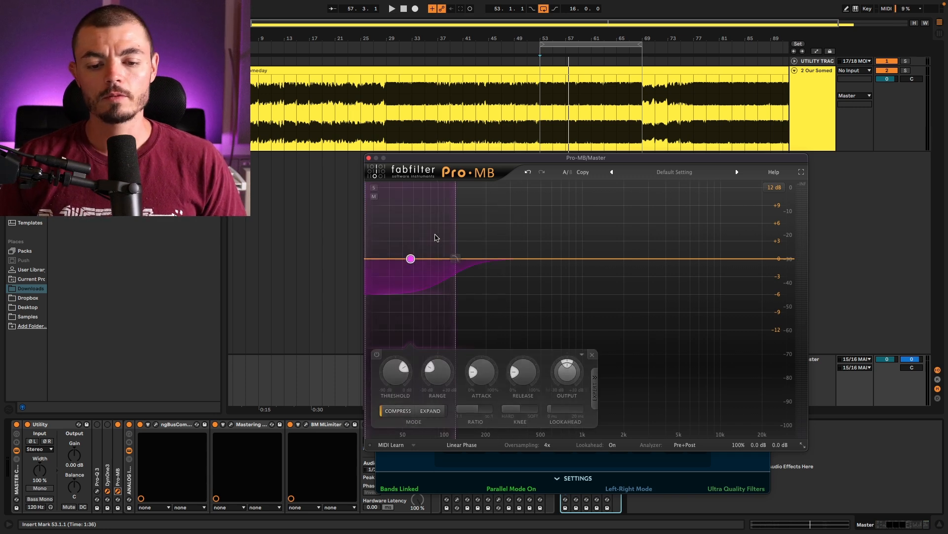
pyautogui.moveTo(455, 239); pyautogui.dragTo(463, 238)
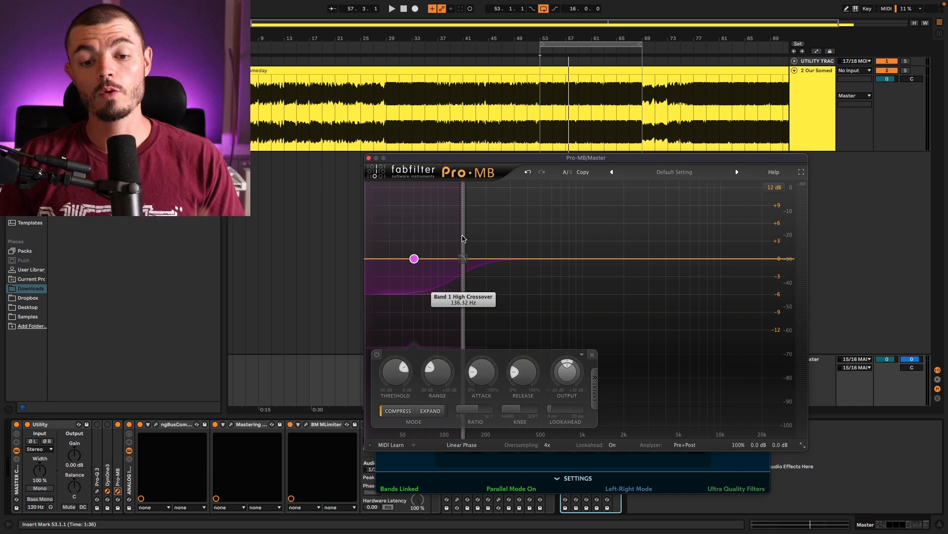
pyautogui.press('space')
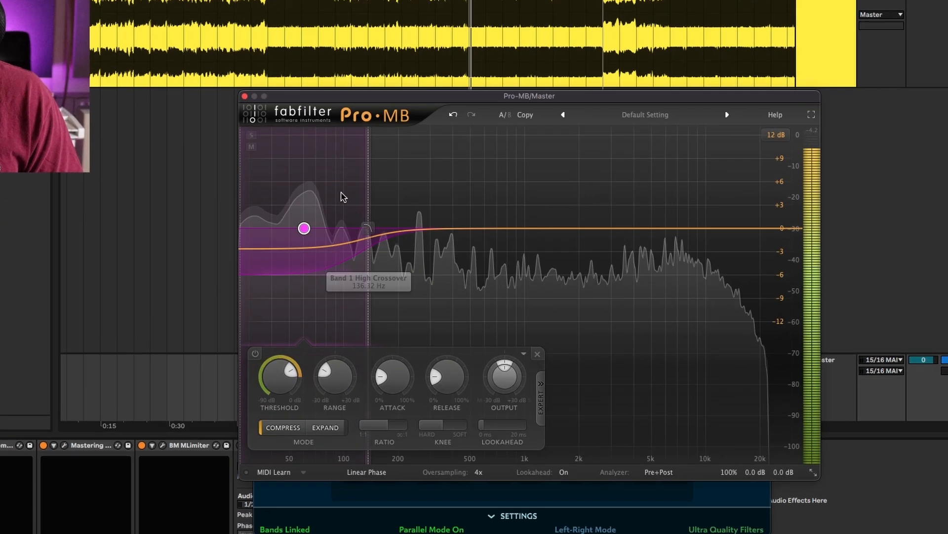
pyautogui.click(374, 188)
pyautogui.moveTo(463, 231); pyautogui.dragTo(466, 231)
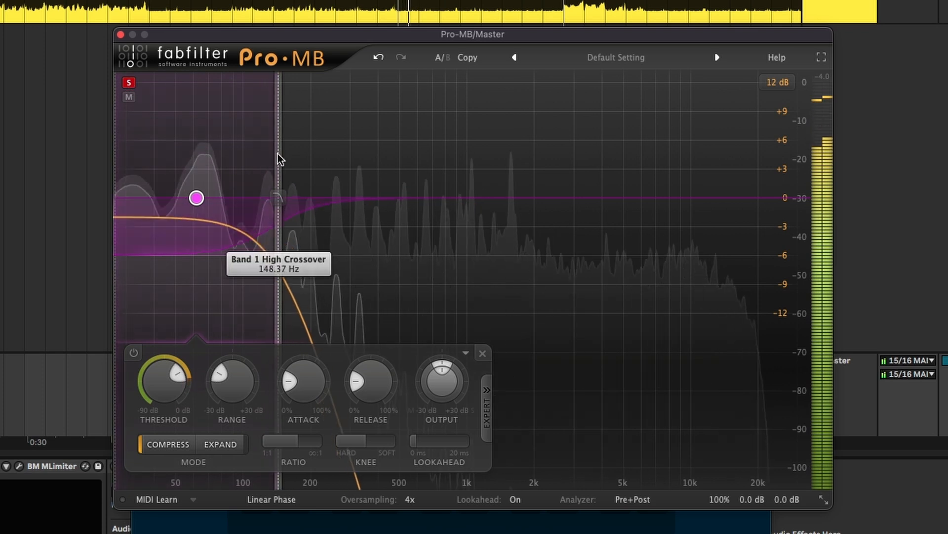
pyautogui.moveTo(277, 154); pyautogui.dragTo(290, 156)
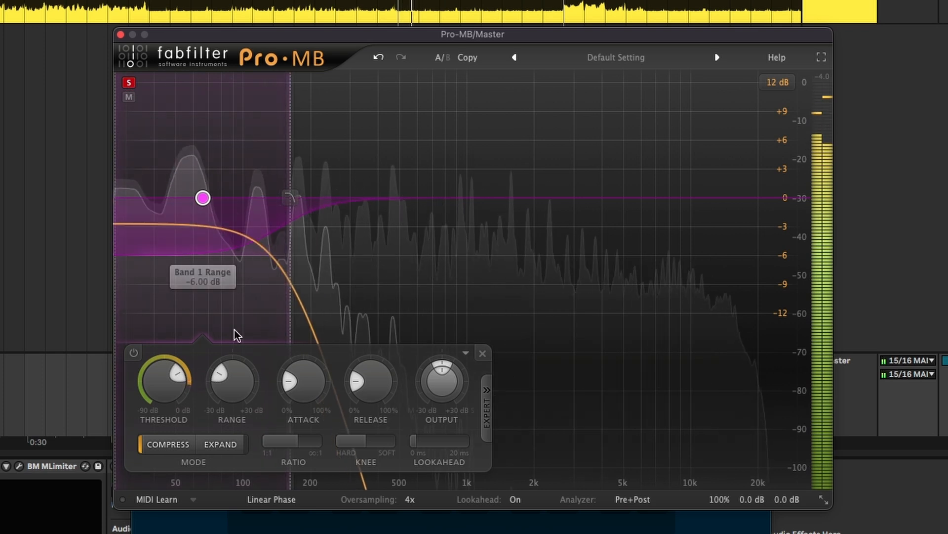
# Set the low band's threshold to -12.27 dB and output to +1.81 dB, fine-tune its attack, and take it out of solo
pyautogui.moveTo(159, 377); pyautogui.dragTo(159, 357)
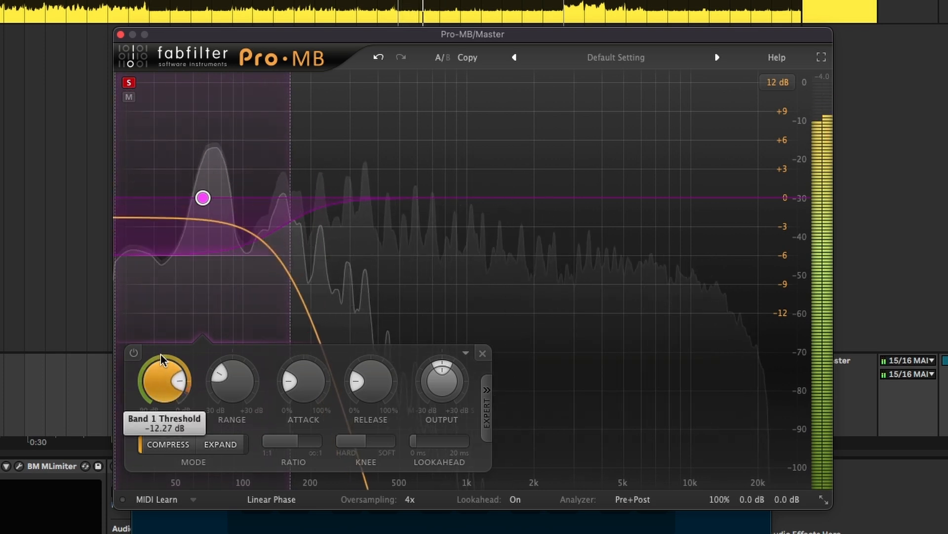
pyautogui.moveTo(207, 200); pyautogui.dragTo(207, 178)
pyautogui.moveTo(319, 378); pyautogui.dragTo(312, 386)
pyautogui.moveTo(371, 382); pyautogui.dragTo(371, 382)
pyautogui.click(130, 83)
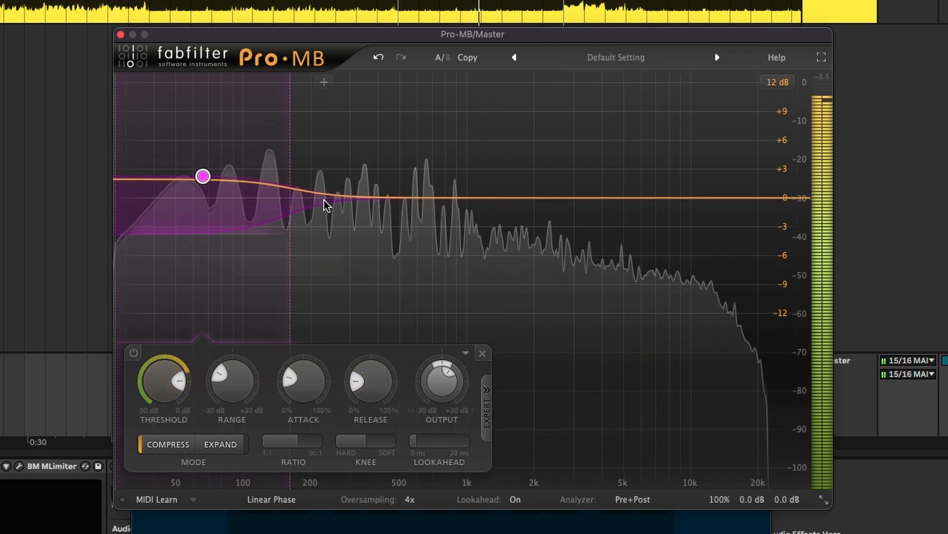
pyautogui.moveTo(207, 179)
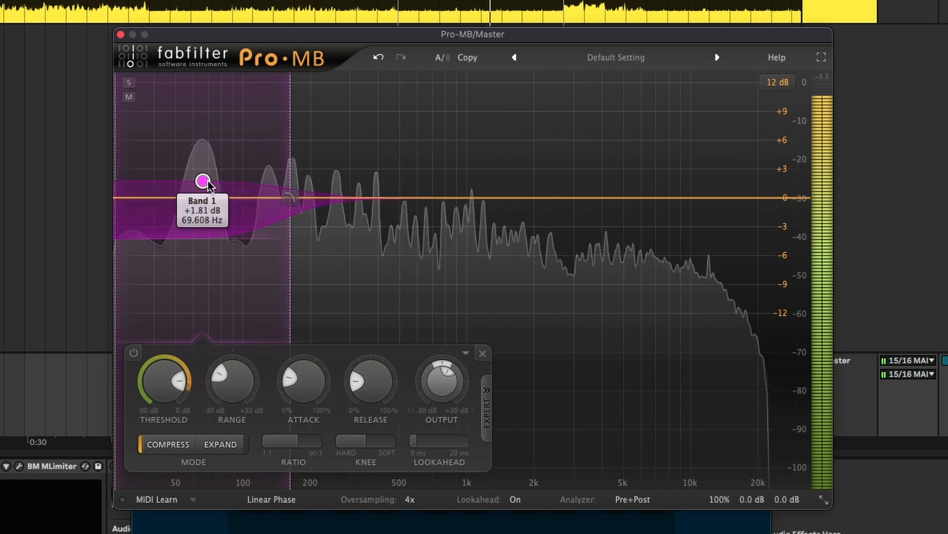
# Compare the sound with the low band on and off, leaving the band bypassed
pyautogui.click(135, 352)
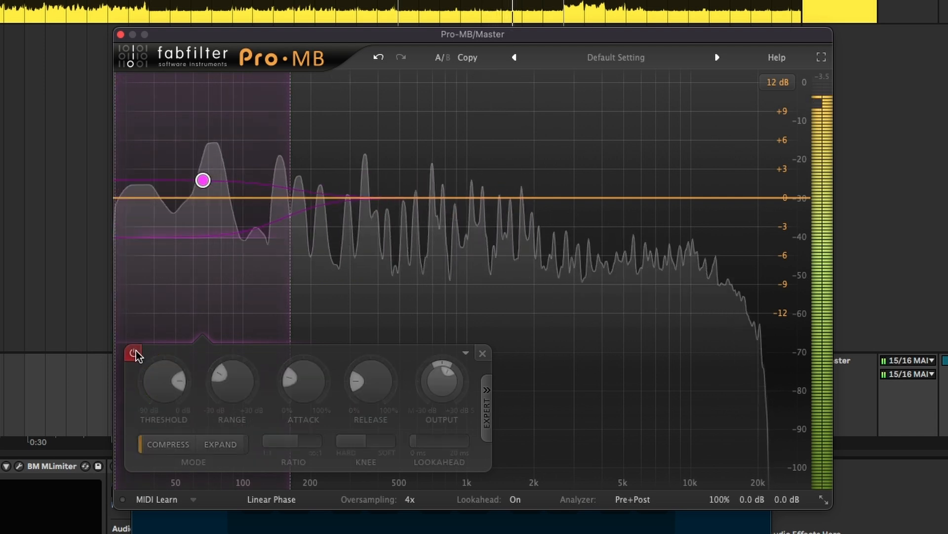
pyautogui.click(135, 353)
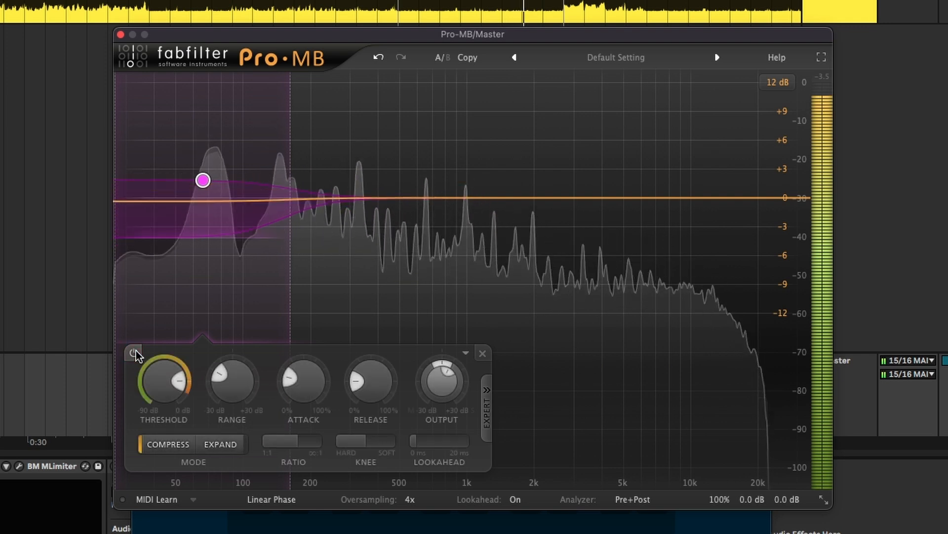
pyautogui.click(134, 352)
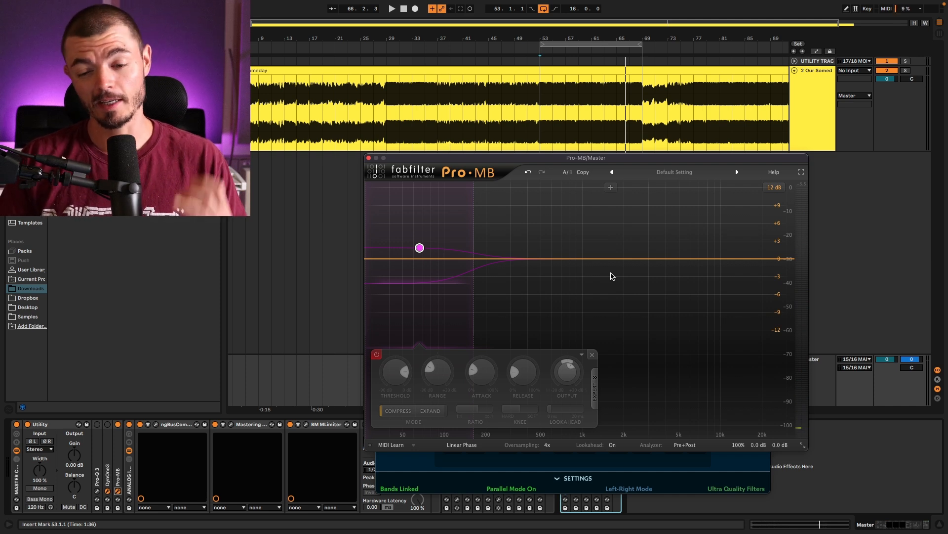
# Add a high band from about 1 kHz to the top of the spectrum, with a +4.71 dB range in Expand mode
pyautogui.click(625, 261)
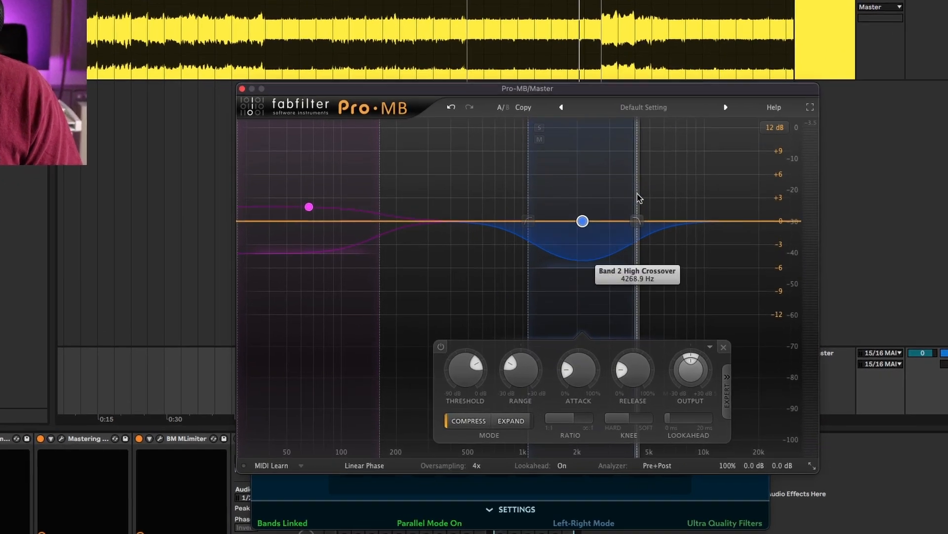
pyautogui.moveTo(637, 198); pyautogui.dragTo(798, 195)
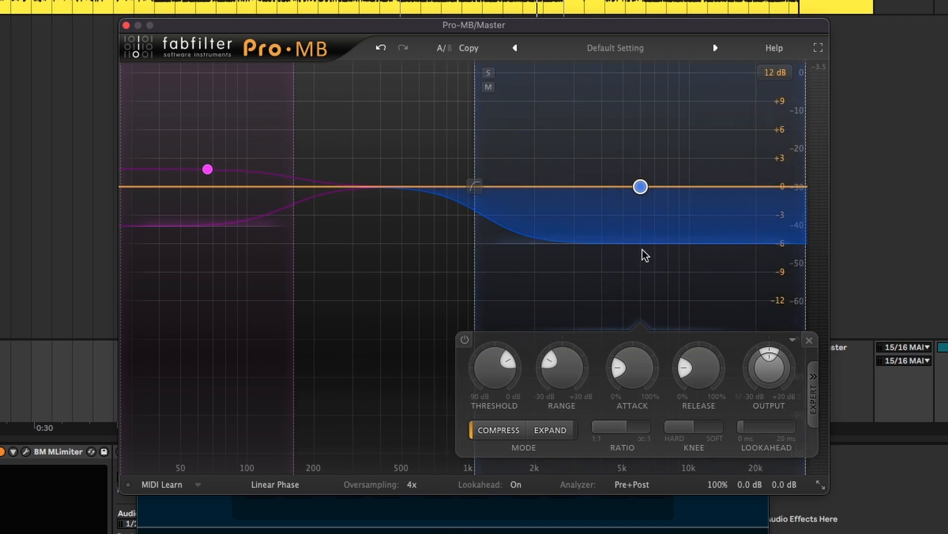
pyautogui.moveTo(642, 250); pyautogui.dragTo(642, 142)
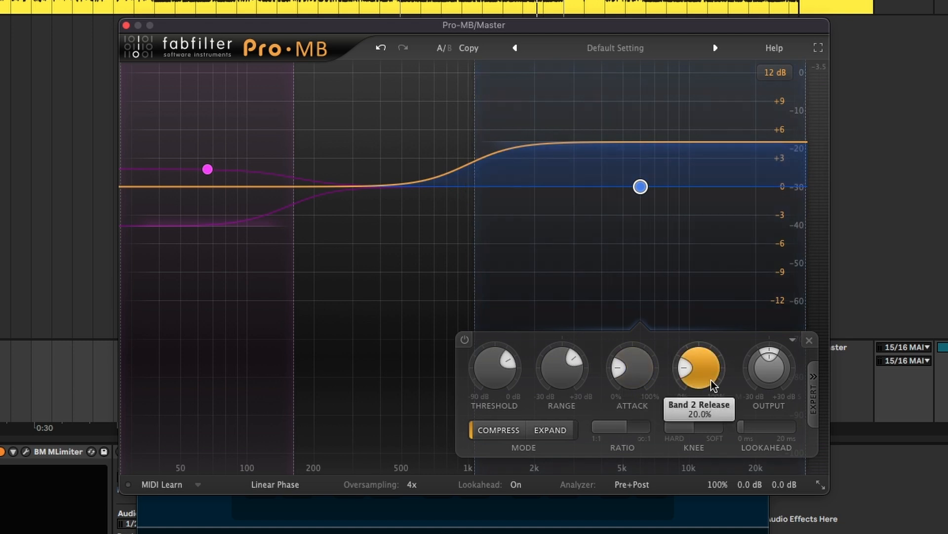
pyautogui.moveTo(711, 379)
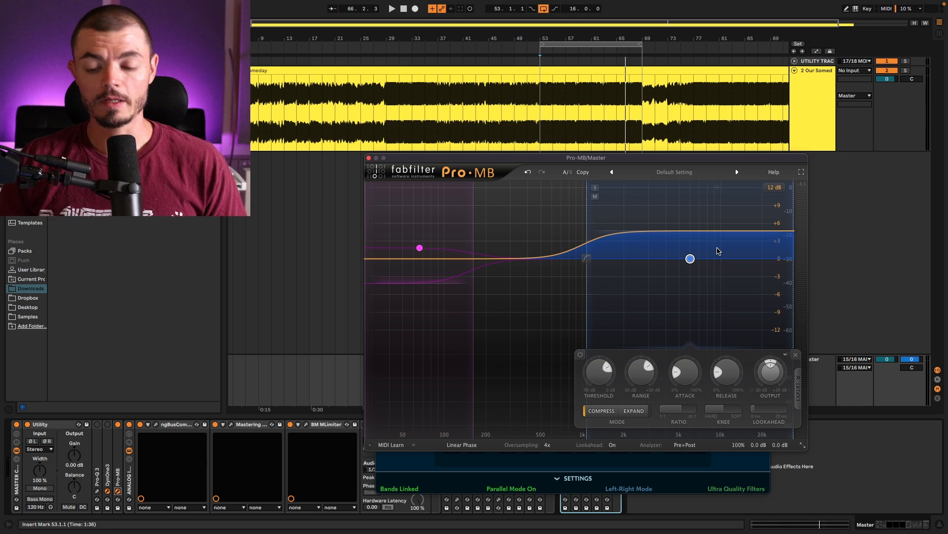
pyautogui.click(634, 411)
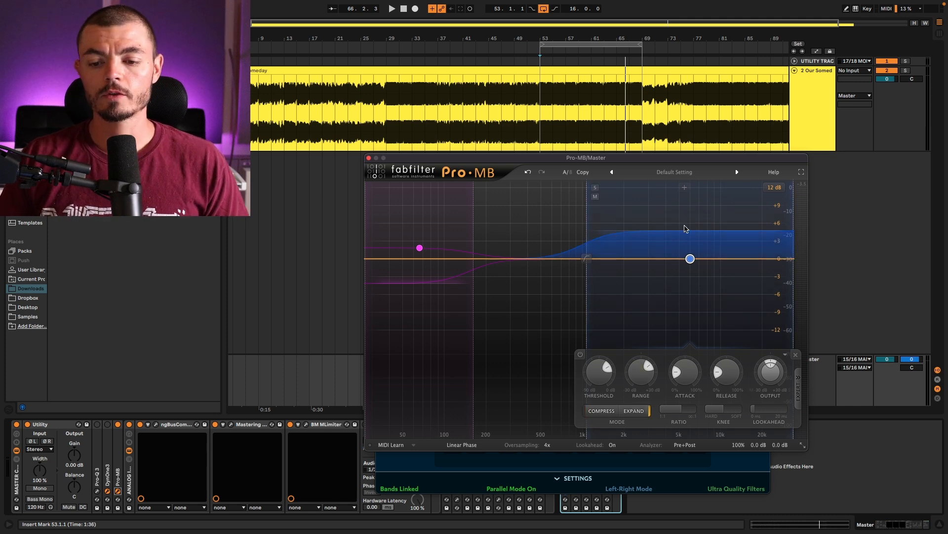
# During playback, set the high band's threshold to -11.90 dB and release to 6.4%, with a faster attack, hard knee and more lookahead
pyautogui.moveTo(686, 230)
pyautogui.press('space')
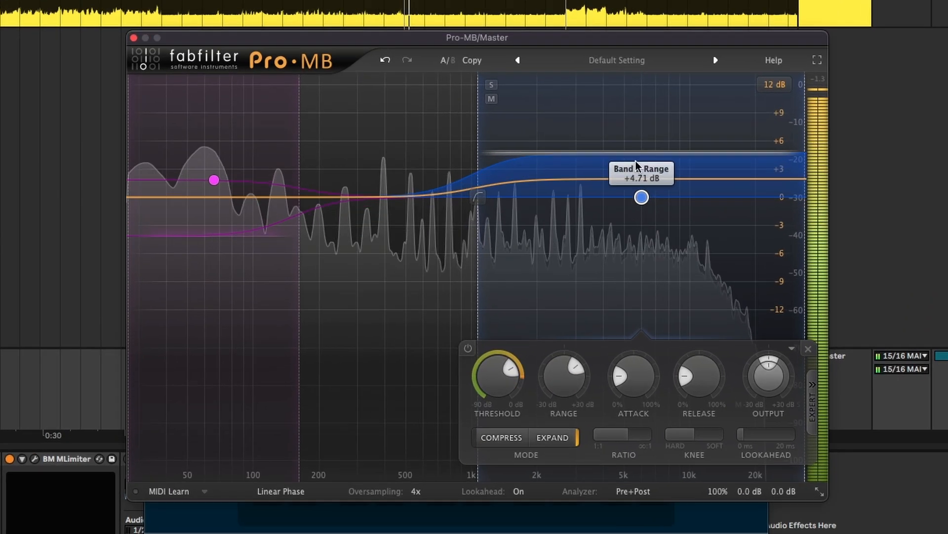
pyautogui.moveTo(495, 370); pyautogui.dragTo(492, 352)
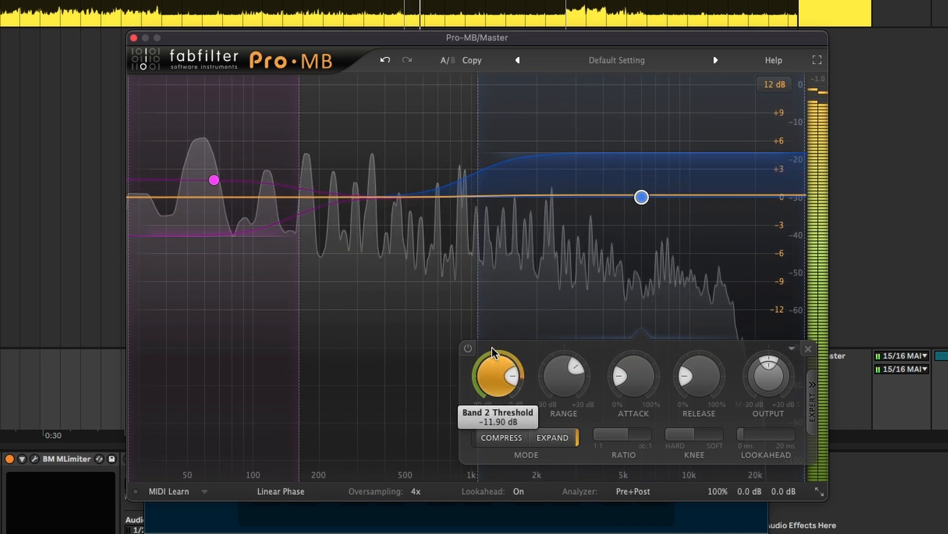
pyautogui.moveTo(636, 384); pyautogui.dragTo(643, 495)
pyautogui.moveTo(694, 391)
pyautogui.moveTo(695, 391); pyautogui.dragTo(642, 437)
pyautogui.moveTo(691, 433)
pyautogui.moveTo(749, 438); pyautogui.dragTo(813, 437)
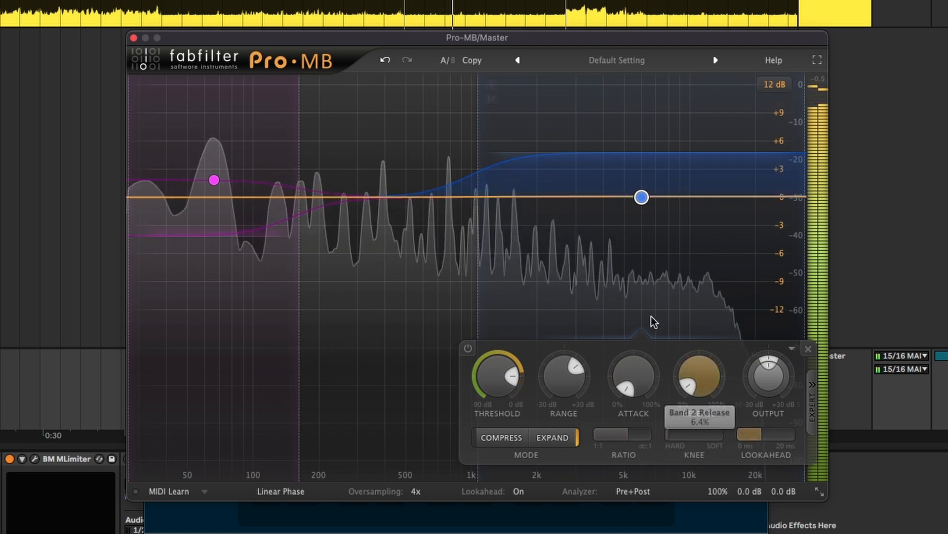
# Reduce the high band's range to about +2 dB and set its threshold to -12.59 dB, comparing the band on and off
pyautogui.click(468, 350)
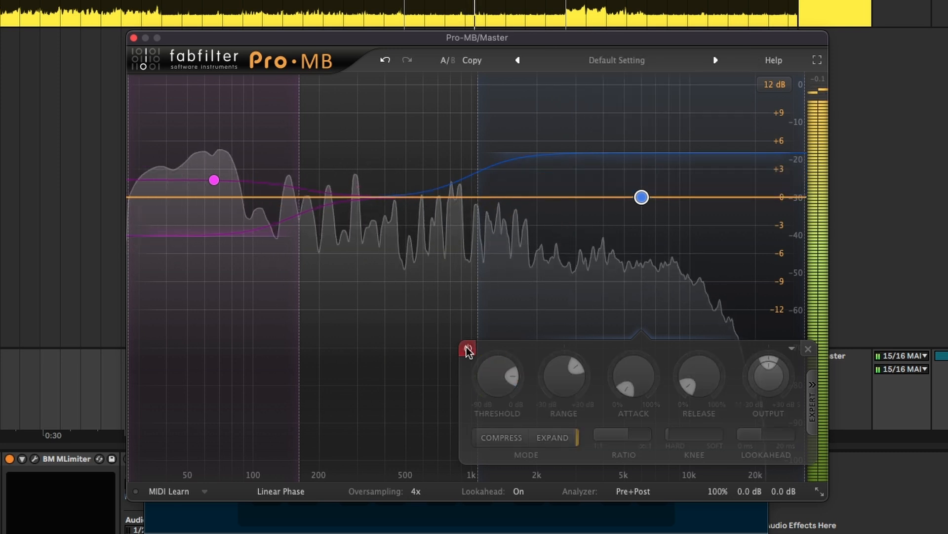
pyautogui.click(468, 349)
pyautogui.moveTo(599, 157); pyautogui.dragTo(601, 181)
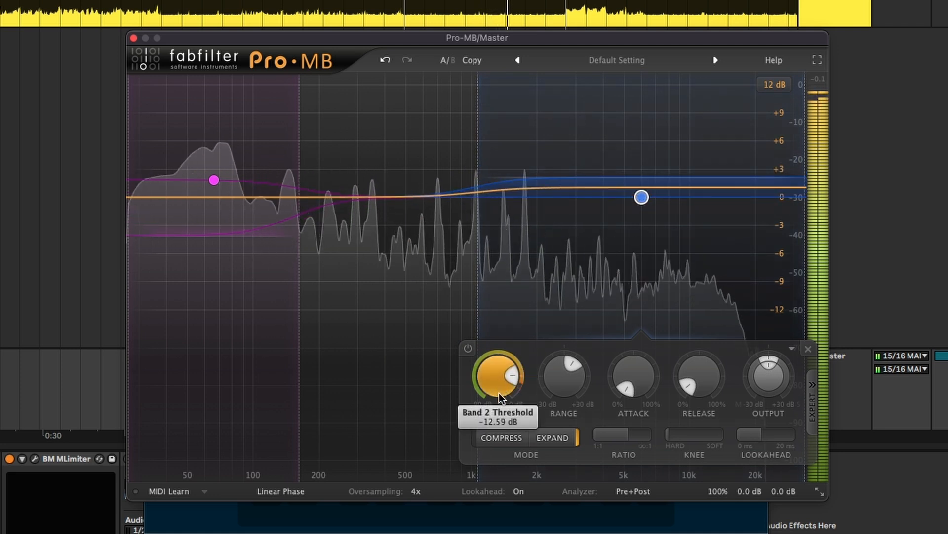
pyautogui.click(466, 348)
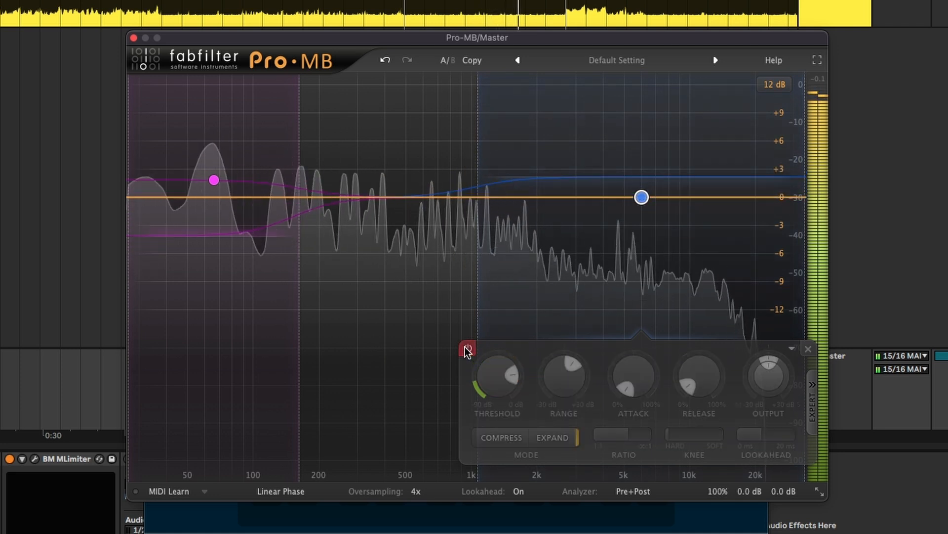
pyautogui.click(467, 349)
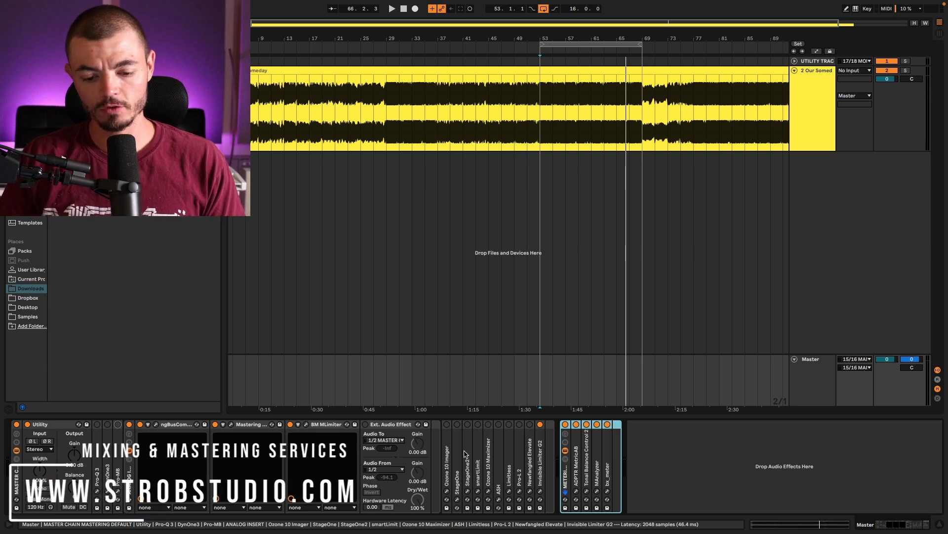
# Enable Ozone 10 Imager, StageOne and StageOne2 on the master chain, open all three plugin windows and spread them apart
pyautogui.click(446, 424)
pyautogui.click(457, 424)
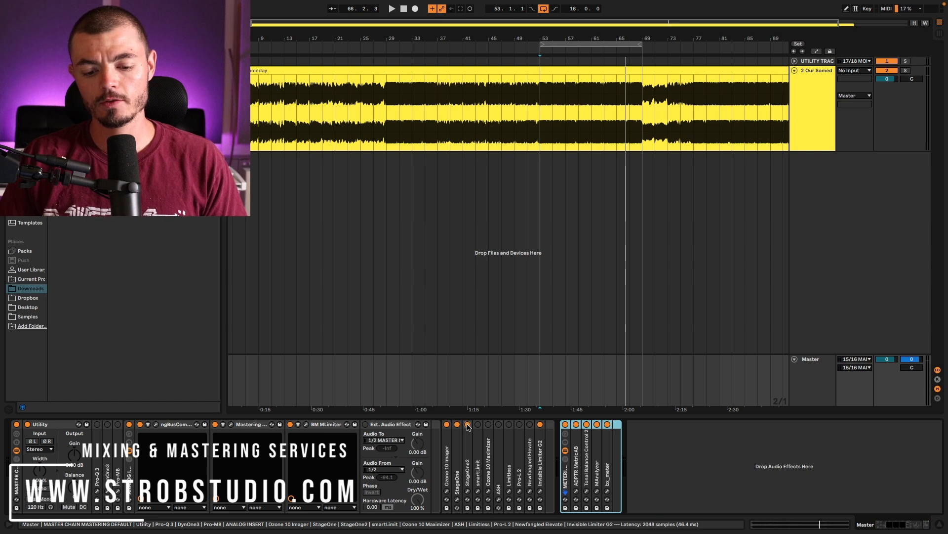
pyautogui.click(447, 491)
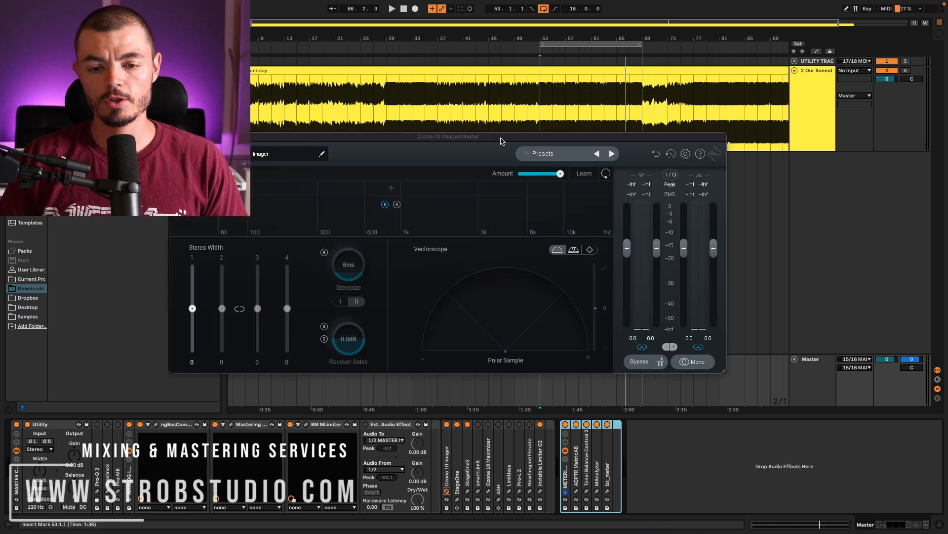
pyautogui.moveTo(502, 139); pyautogui.dragTo(432, 44)
pyautogui.click(458, 499)
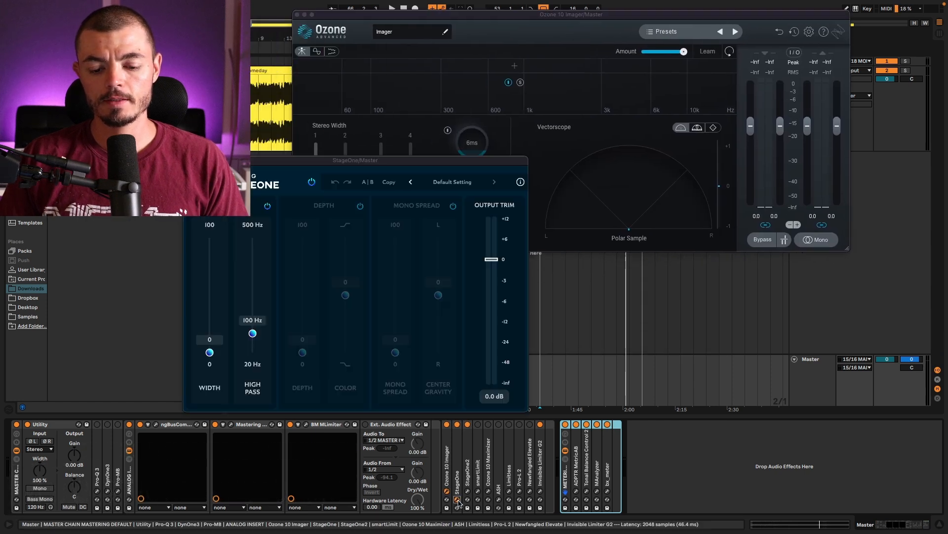
pyautogui.moveTo(467, 164); pyautogui.dragTo(498, 236)
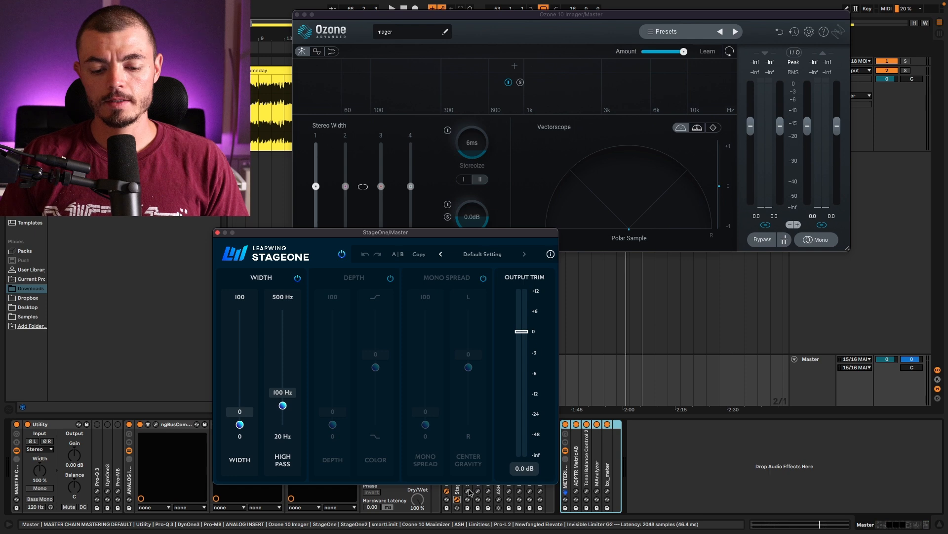
pyautogui.click(467, 491)
pyautogui.moveTo(812, 237); pyautogui.dragTo(865, 261)
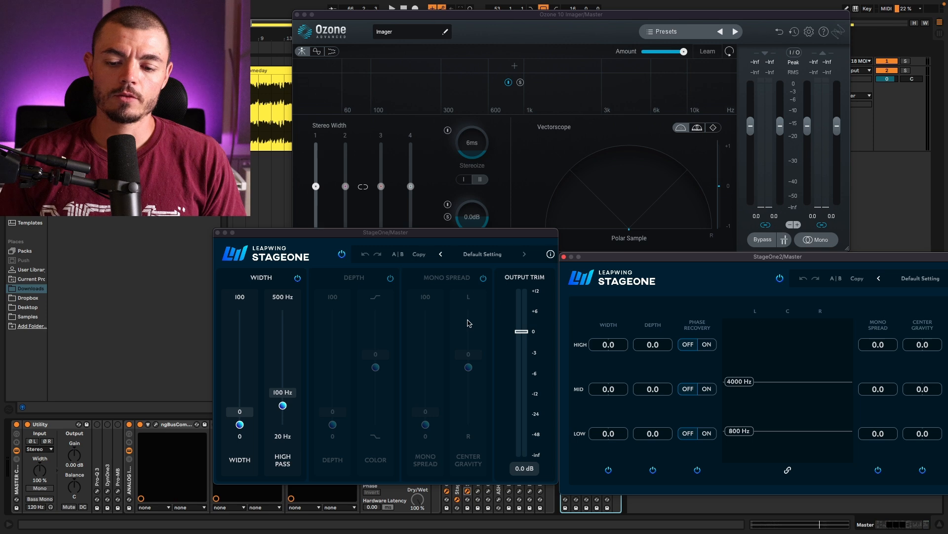
# Try a StageOne width of 66, reset it to the default, and bring the StageOne2 window into focus
pyautogui.moveTo(240, 424); pyautogui.dragTo(242, 350)
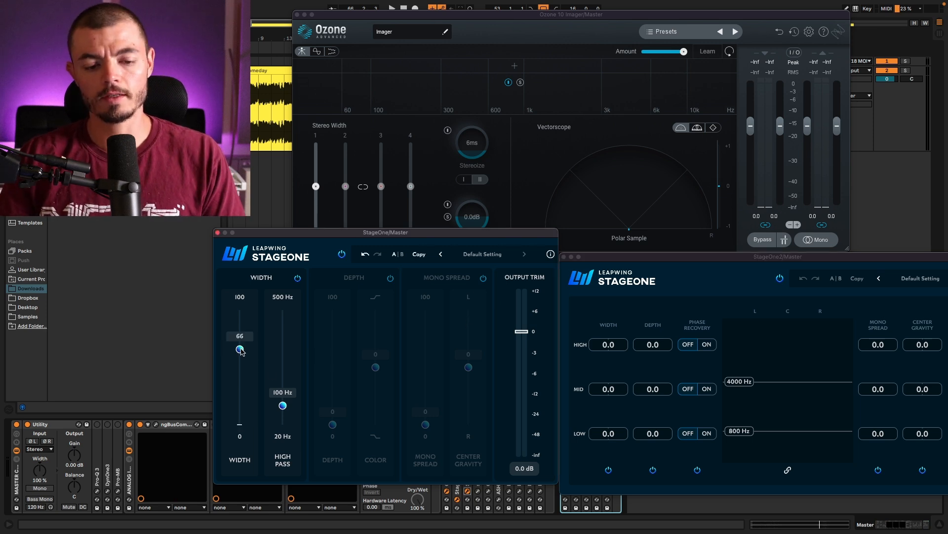
pyautogui.doubleClick(240, 349)
pyautogui.click(705, 258)
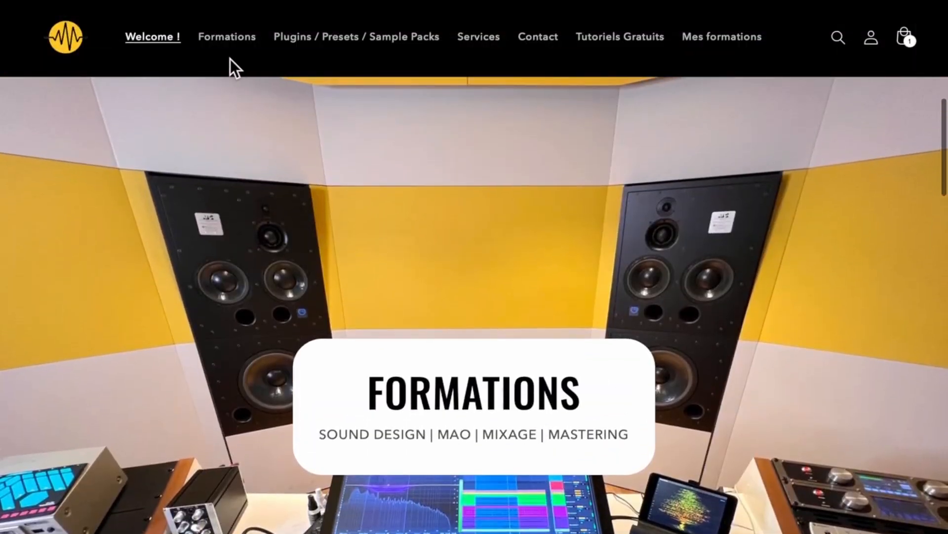
# Switch to the website and browse the Formations page and the Formation Audio Basics course page
pyautogui.click(217, 38)
pyautogui.scroll(-4, 428, 286)
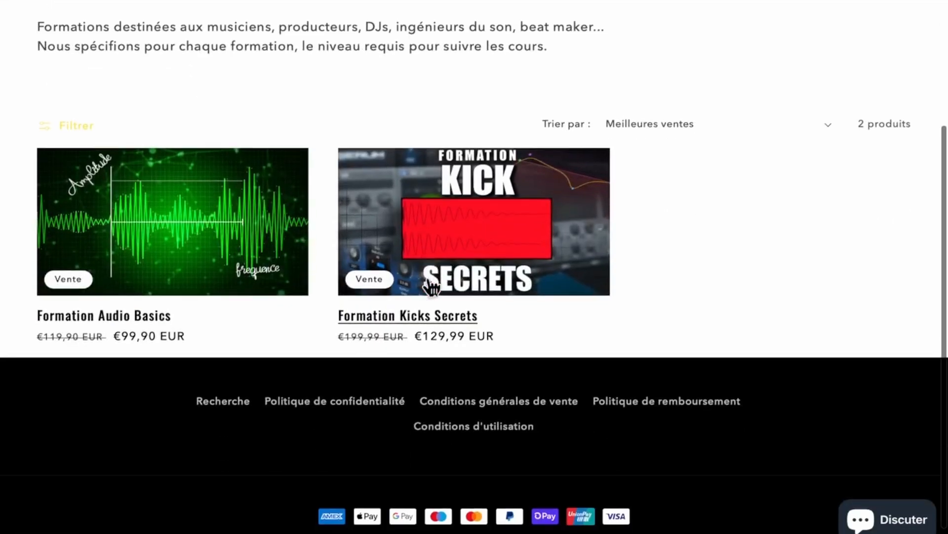
pyautogui.click(135, 259)
pyautogui.scroll(-15, 323, 321)
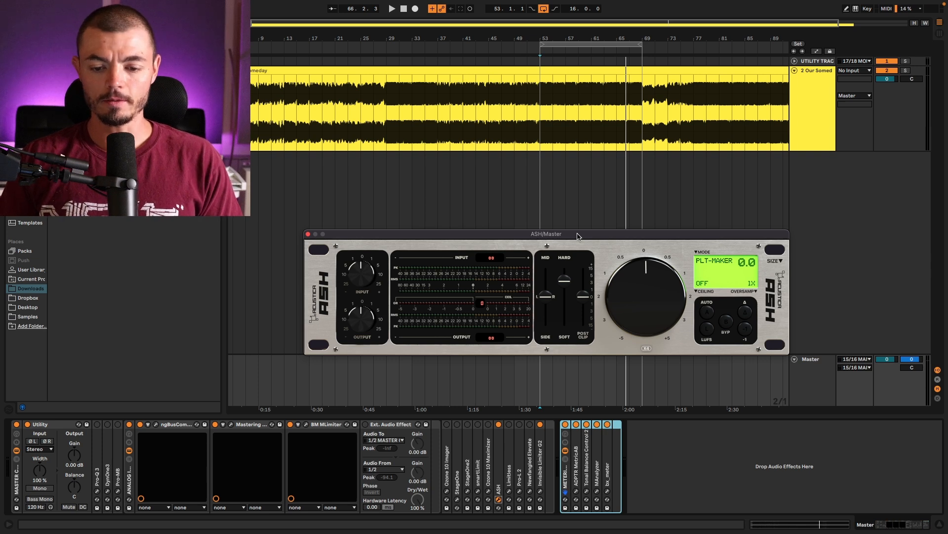
# Browse the available modes of the ASH clipper without changing the mode, and switch the plugin off
pyautogui.moveTo(577, 236); pyautogui.dragTo(577, 260)
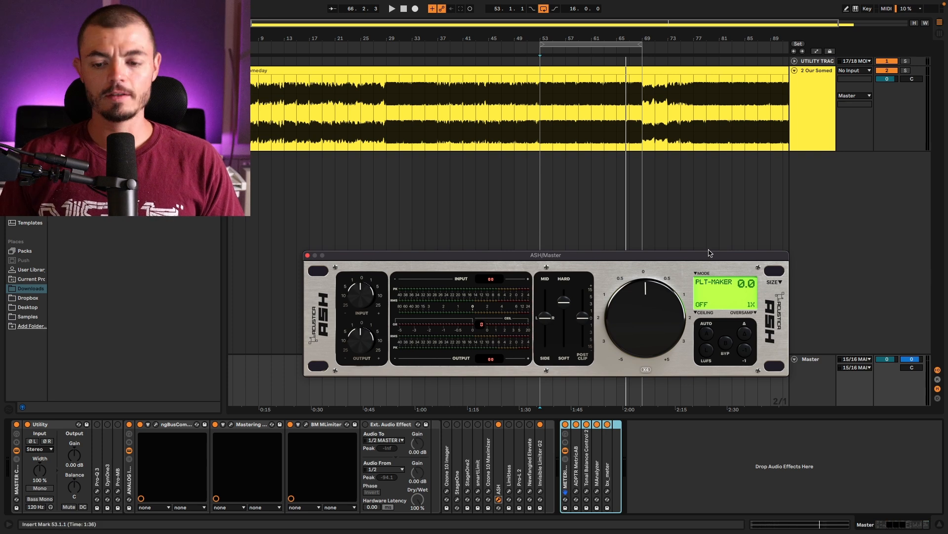
pyautogui.click(697, 275)
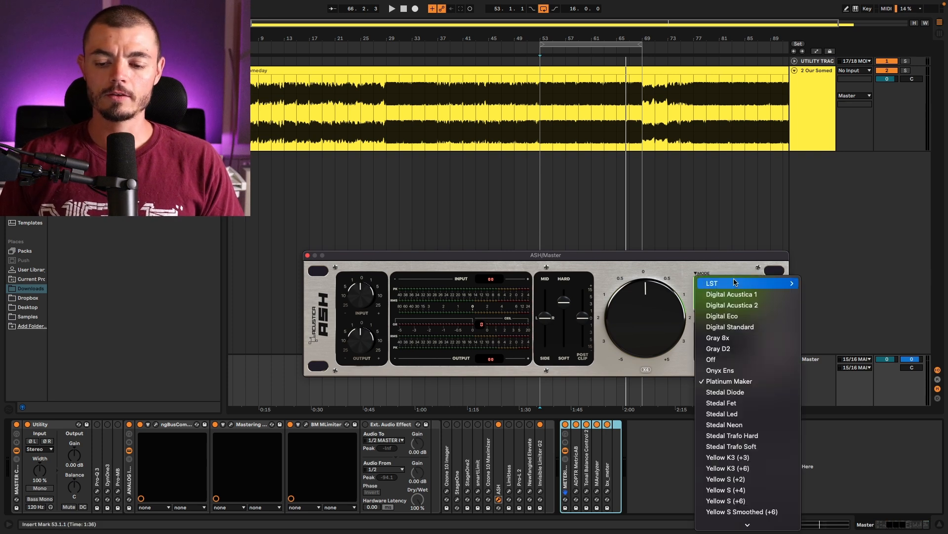
pyautogui.scroll(-3, 747, 404)
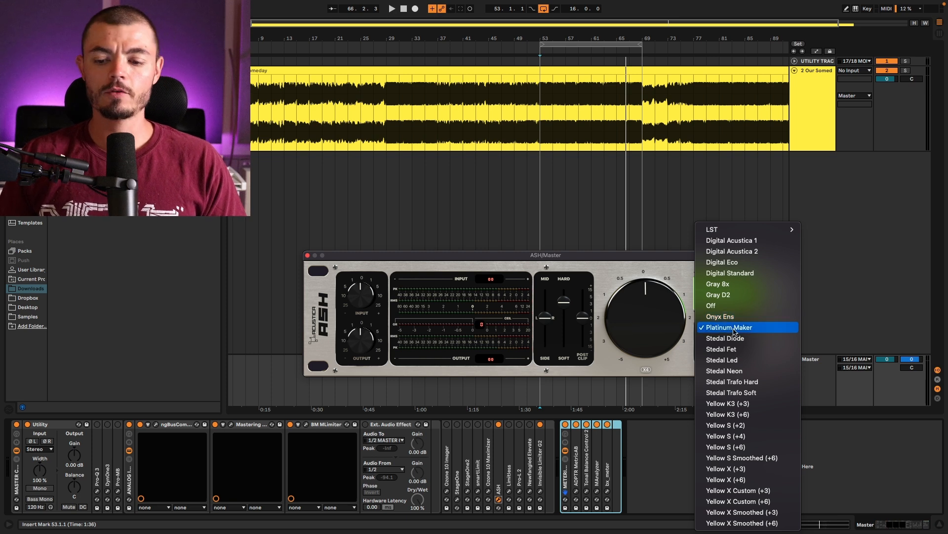
pyautogui.click(666, 270)
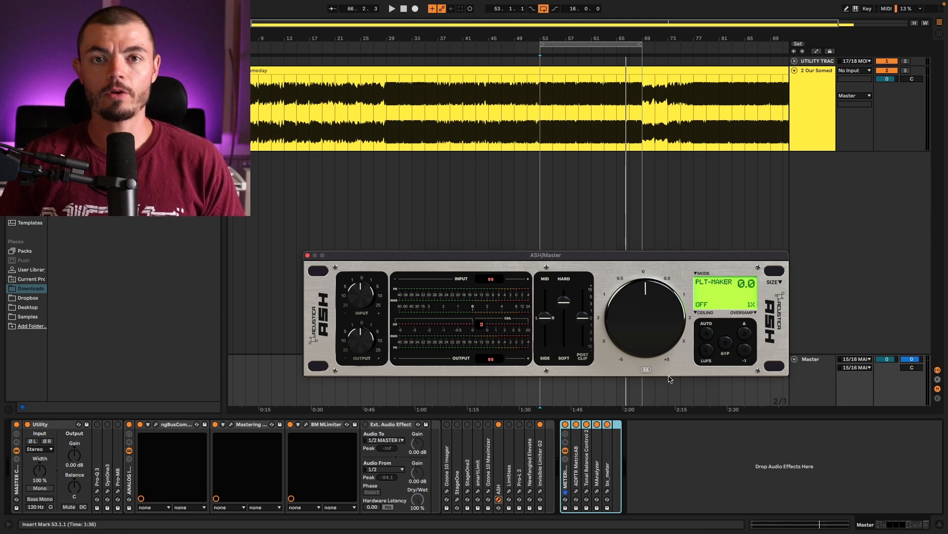
pyautogui.click(498, 473)
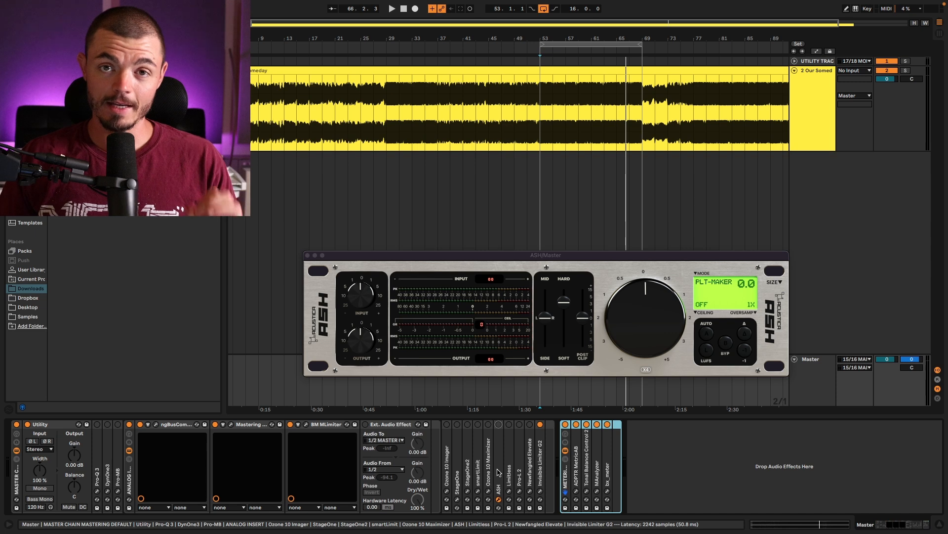
# Enable the Limitless limiter on the master chain and place its open window in front of ASH
pyautogui.click(509, 491)
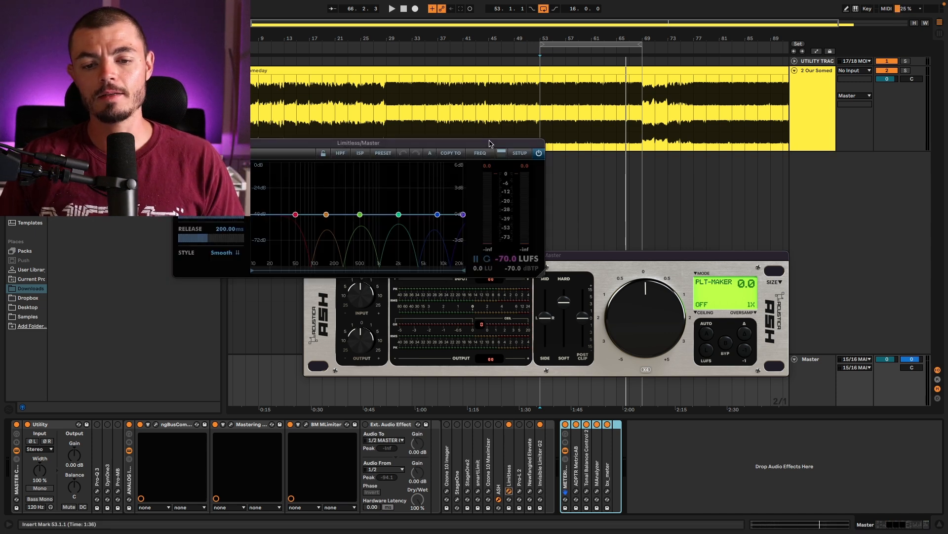
pyautogui.moveTo(501, 150); pyautogui.dragTo(593, 94)
pyautogui.click(592, 95)
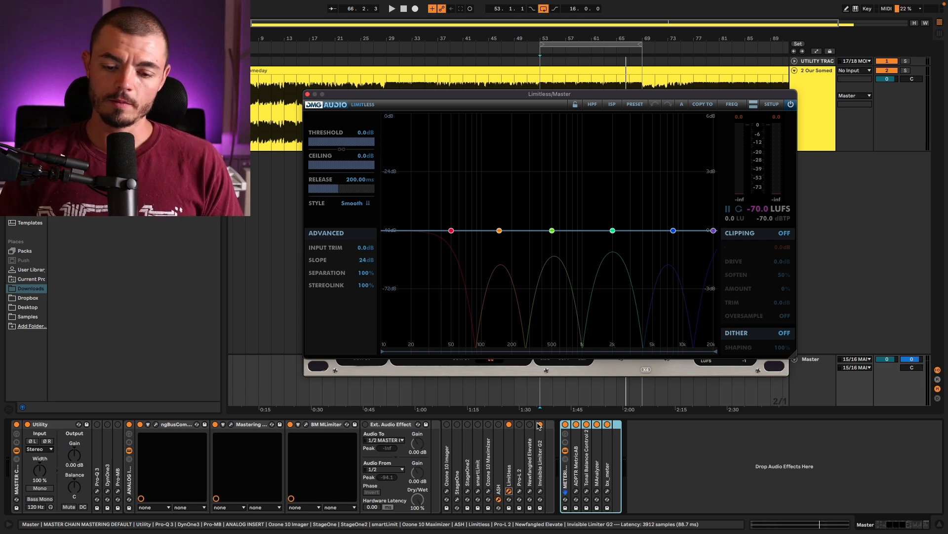
pyautogui.click(540, 424)
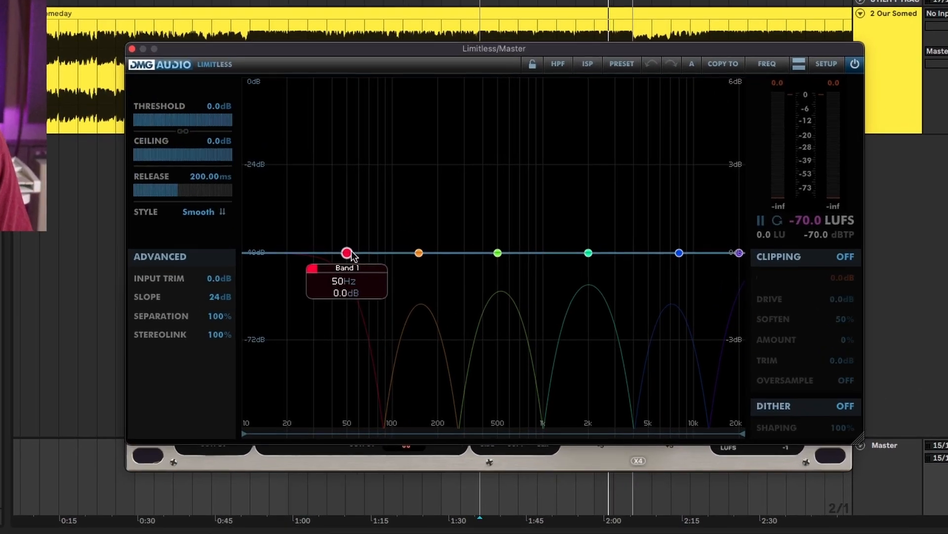
# Set Limitless band 1 to about +2.8 dB, band 3 to -1.5 dB, and the two highest bands to about +1.3 and +2.4 dB
pyautogui.moveTo(451, 230); pyautogui.dragTo(455, 175)
pyautogui.moveTo(484, 258); pyautogui.dragTo(484, 305)
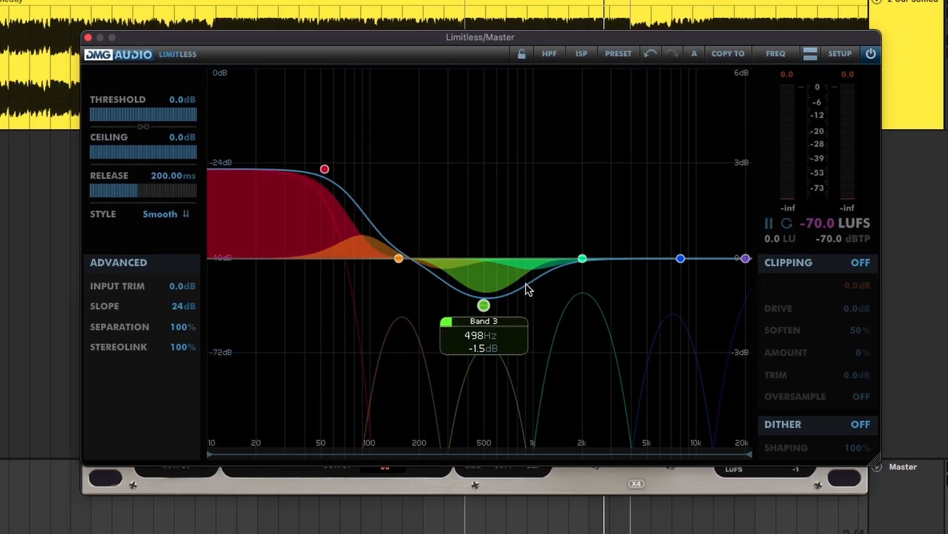
pyautogui.moveTo(680, 259); pyautogui.dragTo(688, 174)
pyautogui.moveTo(745, 258); pyautogui.dragTo(746, 181)
pyautogui.moveTo(688, 174); pyautogui.dragTo(680, 216)
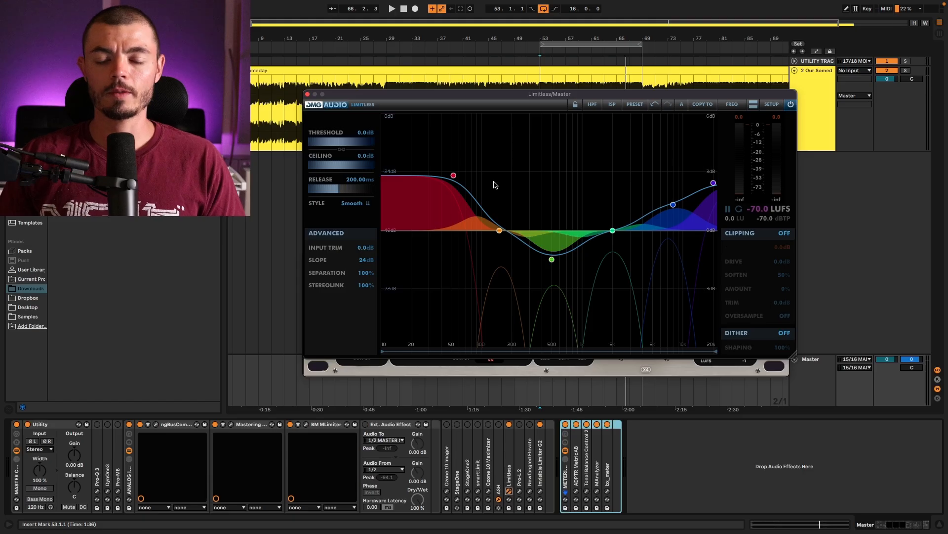
# Examine the limiting styles and clipping modes offered by Limitless without choosing a new one
pyautogui.click(352, 203)
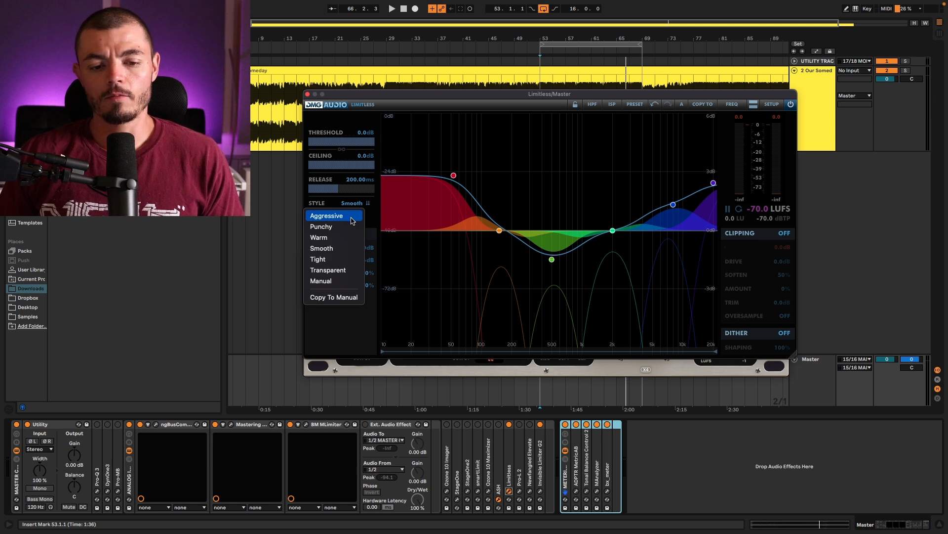
pyautogui.click(476, 97)
pyautogui.moveTo(476, 97); pyautogui.dragTo(499, 133)
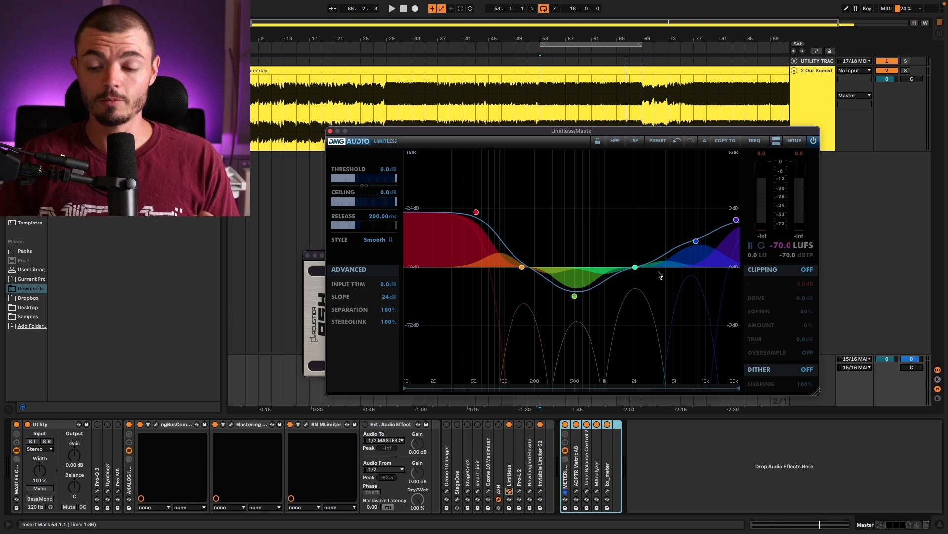
pyautogui.click(805, 270)
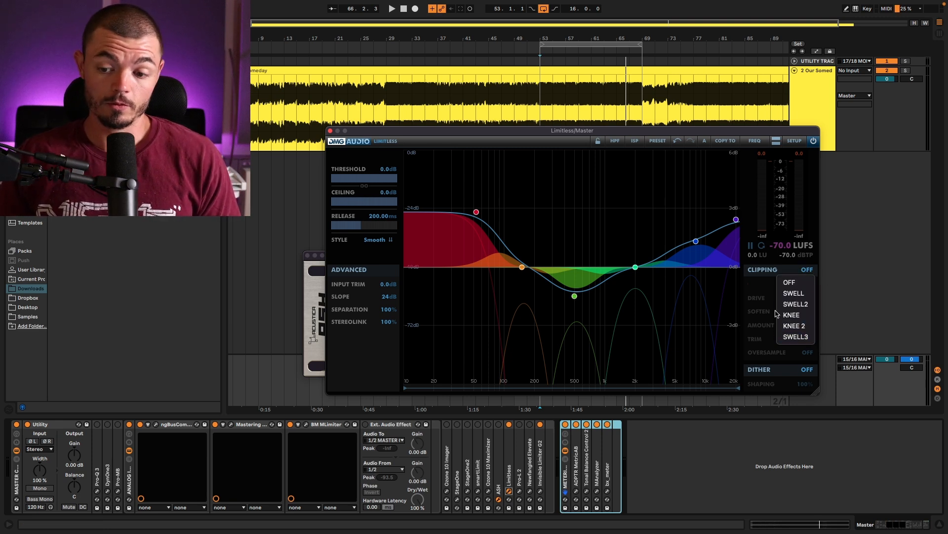
pyautogui.click(758, 298)
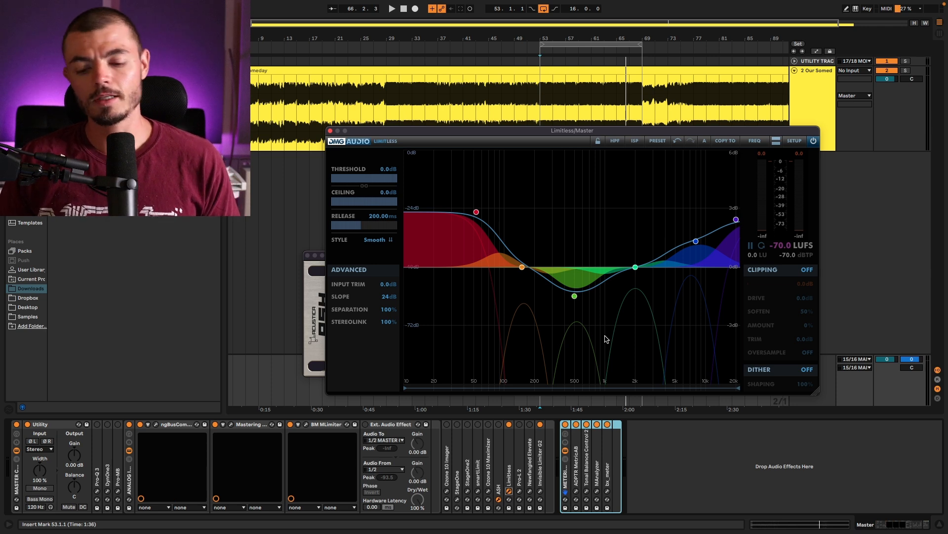
# Open ADPTR MetricAB from the metering rack and review its Spectrum, Correlation, Stereo Image, Dynamics and Loudness views
pyautogui.click(577, 491)
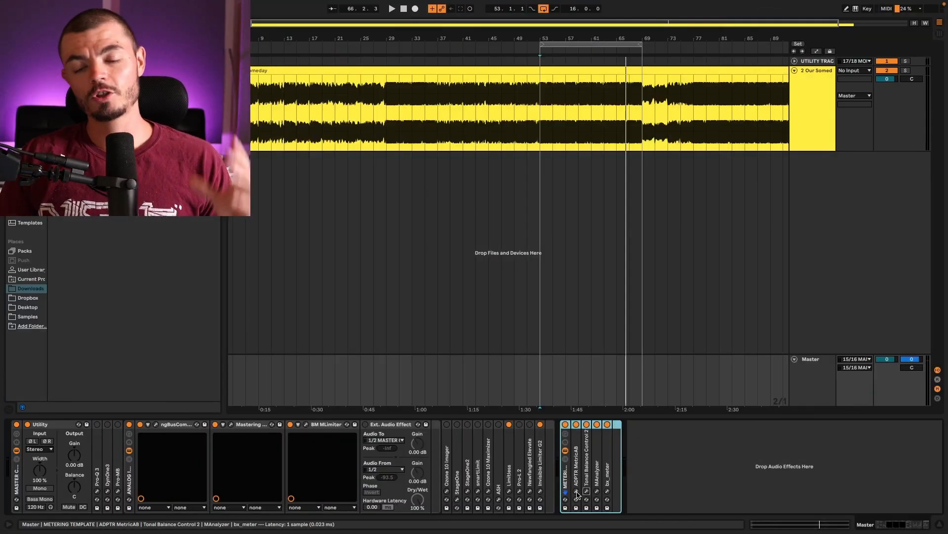
pyautogui.click(576, 492)
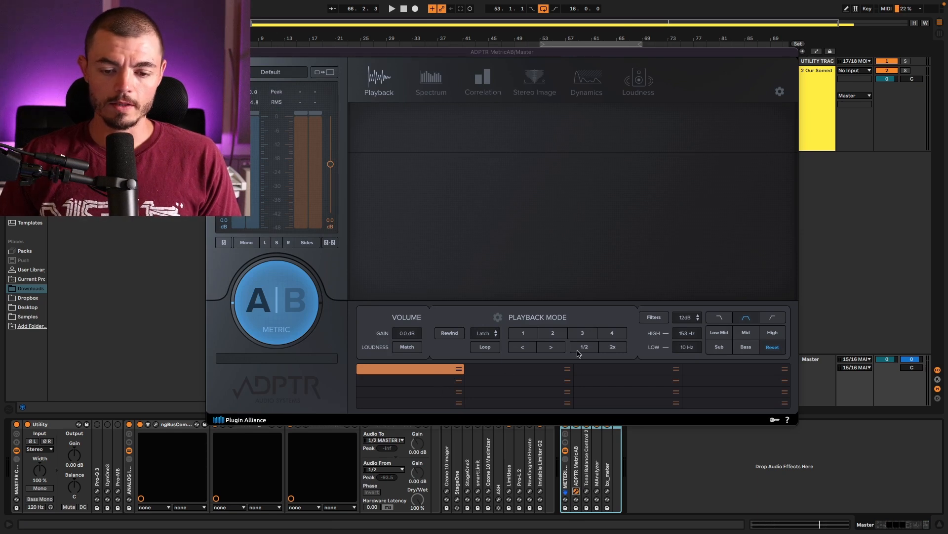
pyautogui.click(431, 79)
pyautogui.click(483, 80)
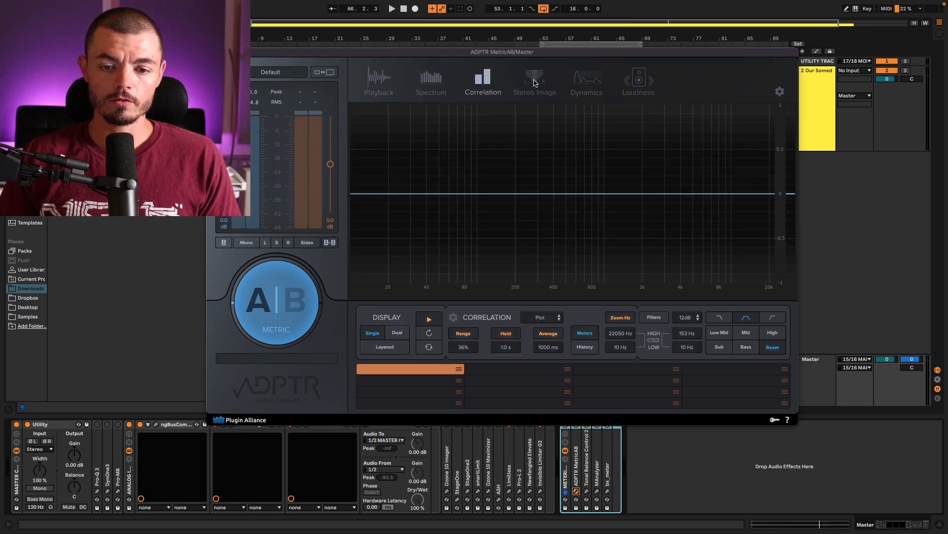
pyautogui.click(535, 82)
pyautogui.click(587, 79)
pyautogui.click(638, 79)
pyautogui.click(587, 79)
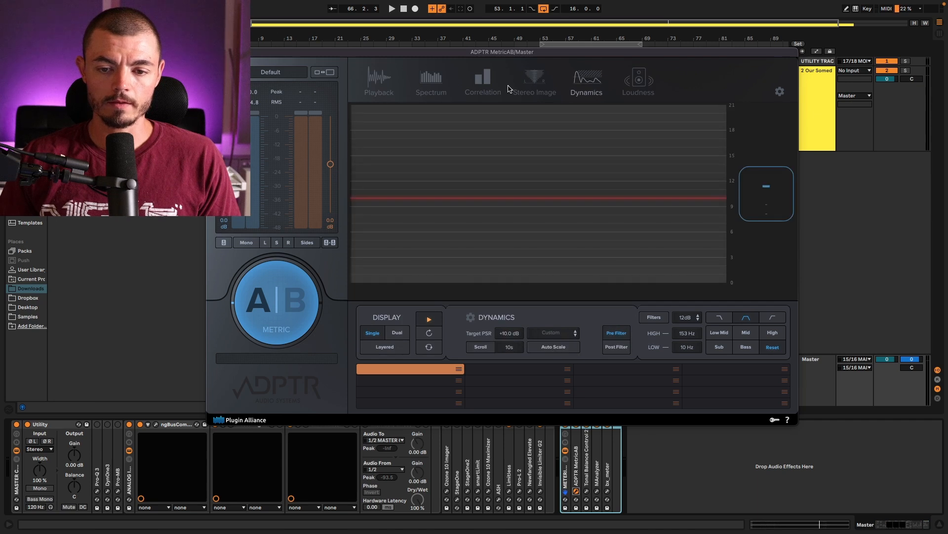
pyautogui.click(466, 86)
# Open Tonal Balance Control 2, MAnalyzer and bx_meter, and move bx_meter aside so the analyzer display is uncovered
pyautogui.click(586, 491)
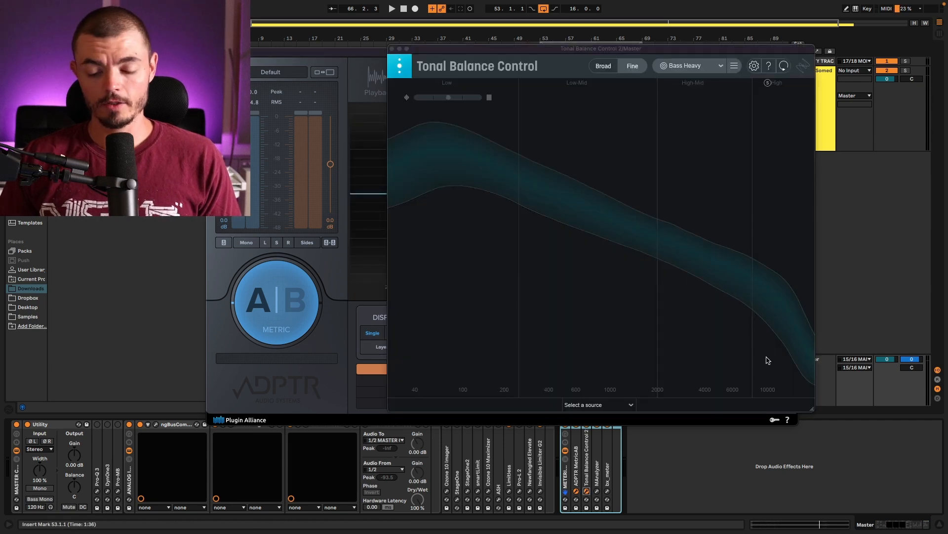
pyautogui.click(597, 491)
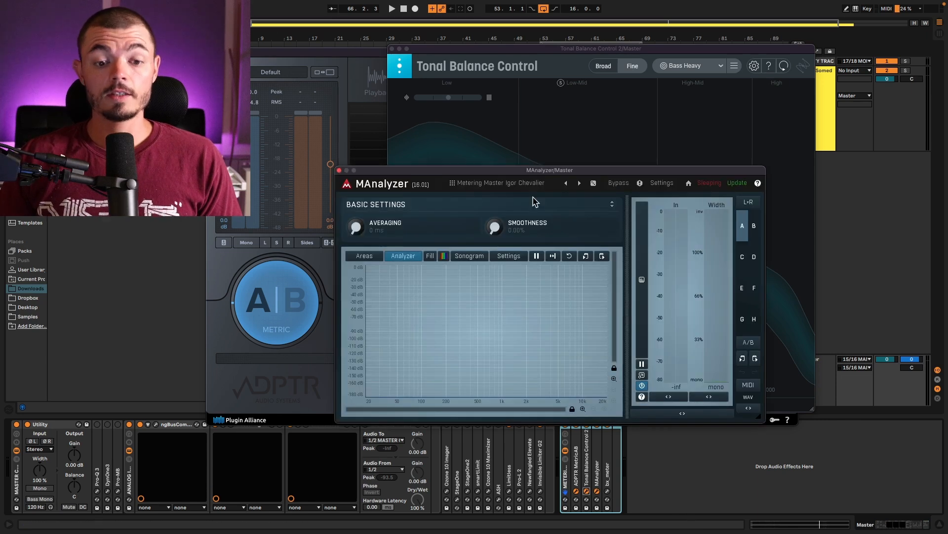
pyautogui.click(607, 491)
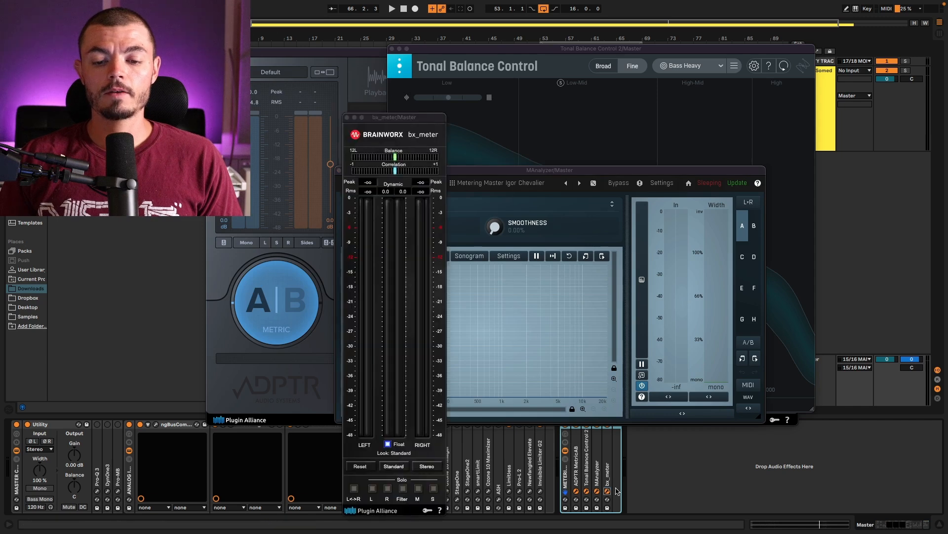
pyautogui.moveTo(417, 119); pyautogui.dragTo(717, 27)
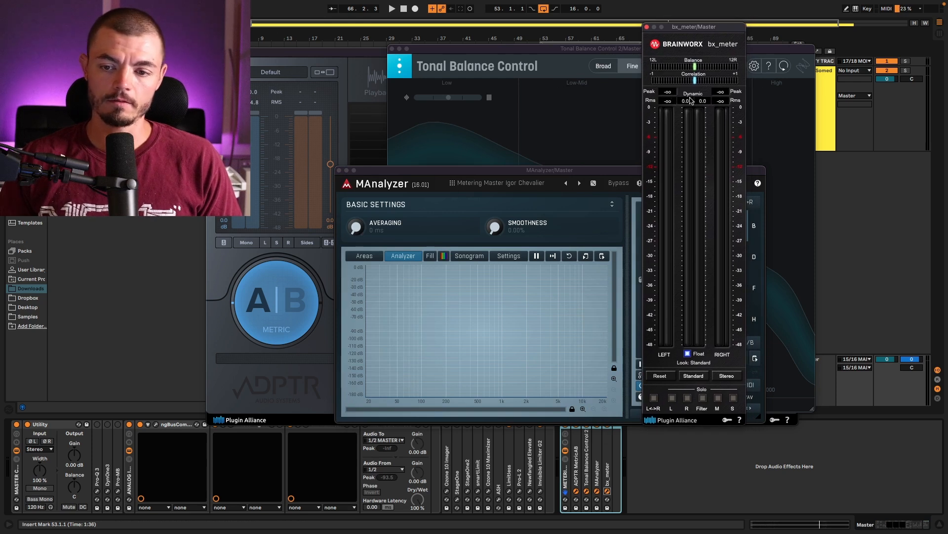